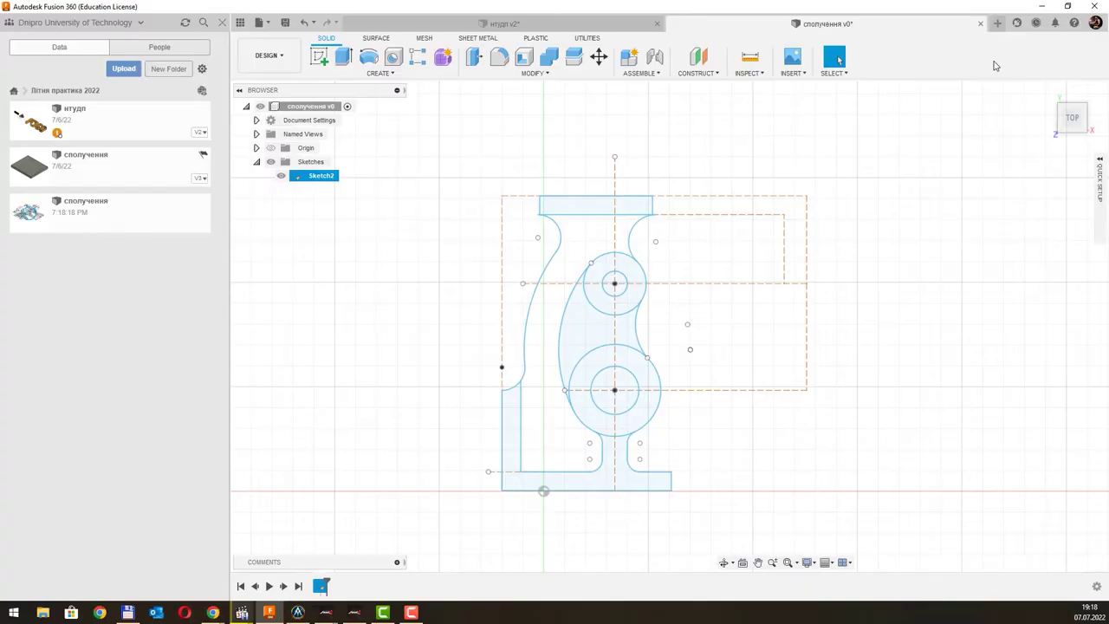
Step: Start an extrusion by selecting the top bar, L-shaped base, both hole rings and middle lobe
mouse_move(889, 276)
shift+middle_down()
mouse_move(898, 235)
mouse_move(852, 230)
shift+middle_up()
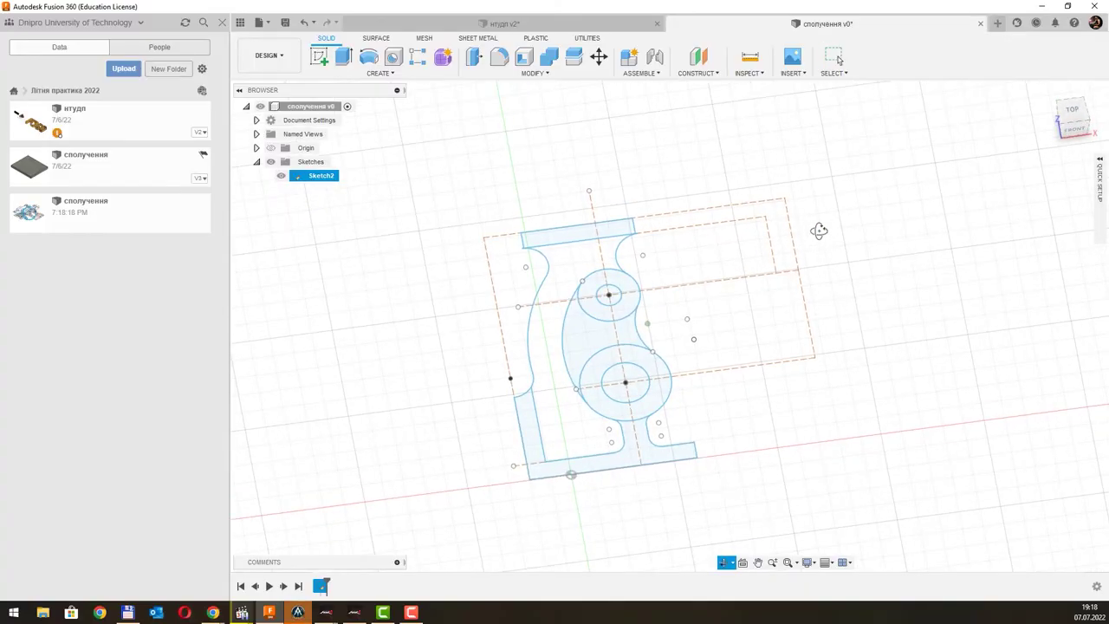
click(343, 59)
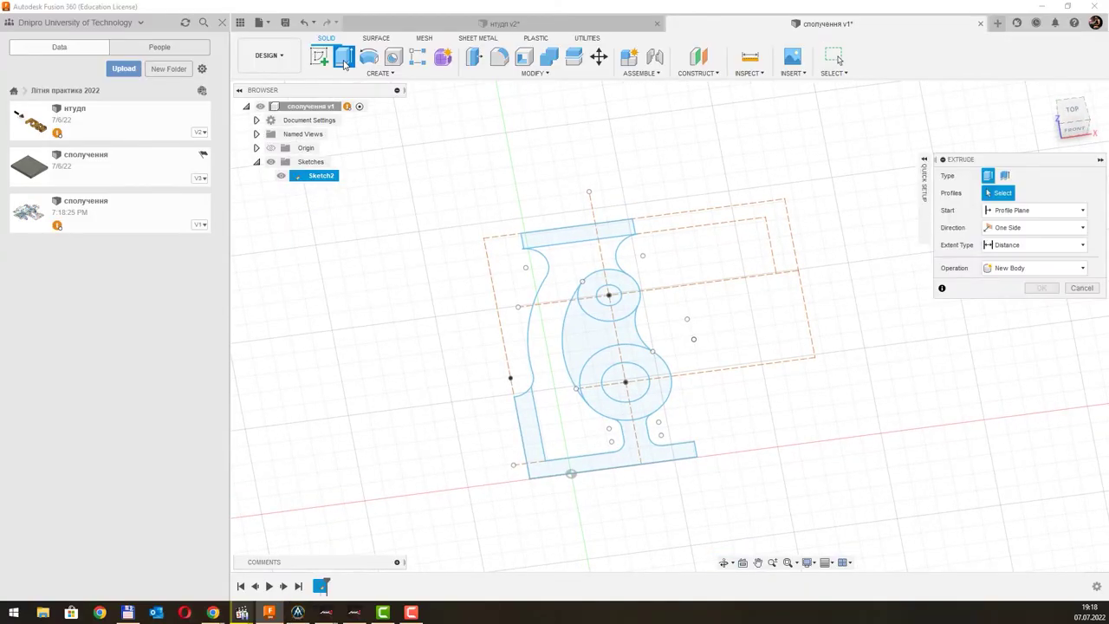
click(568, 235)
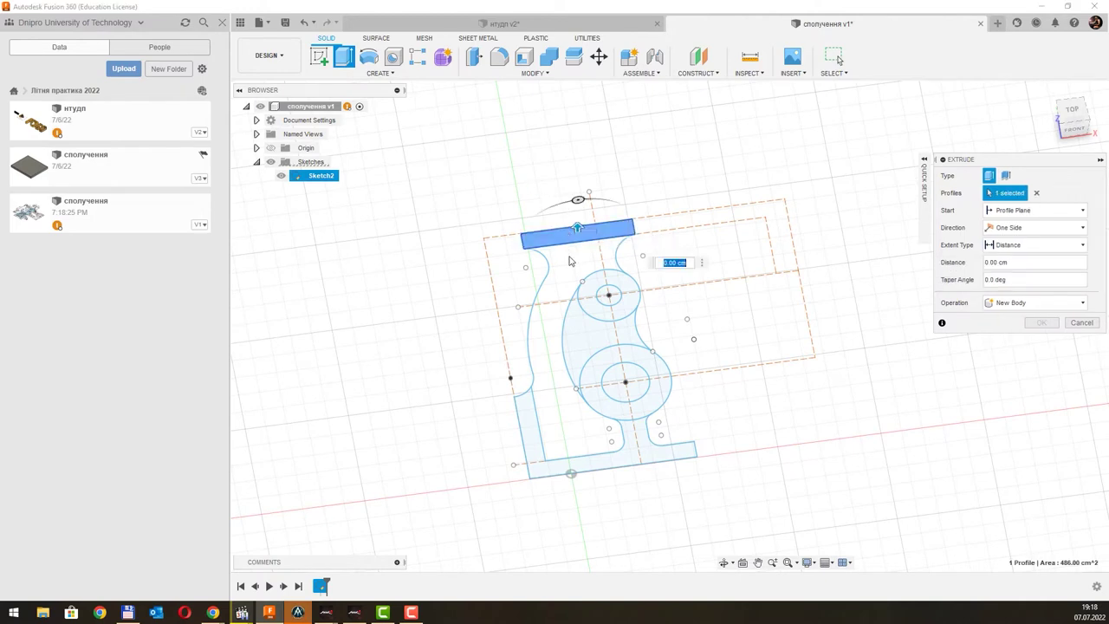
click(531, 403)
shift+middle_drag(746, 384, 684, 366)
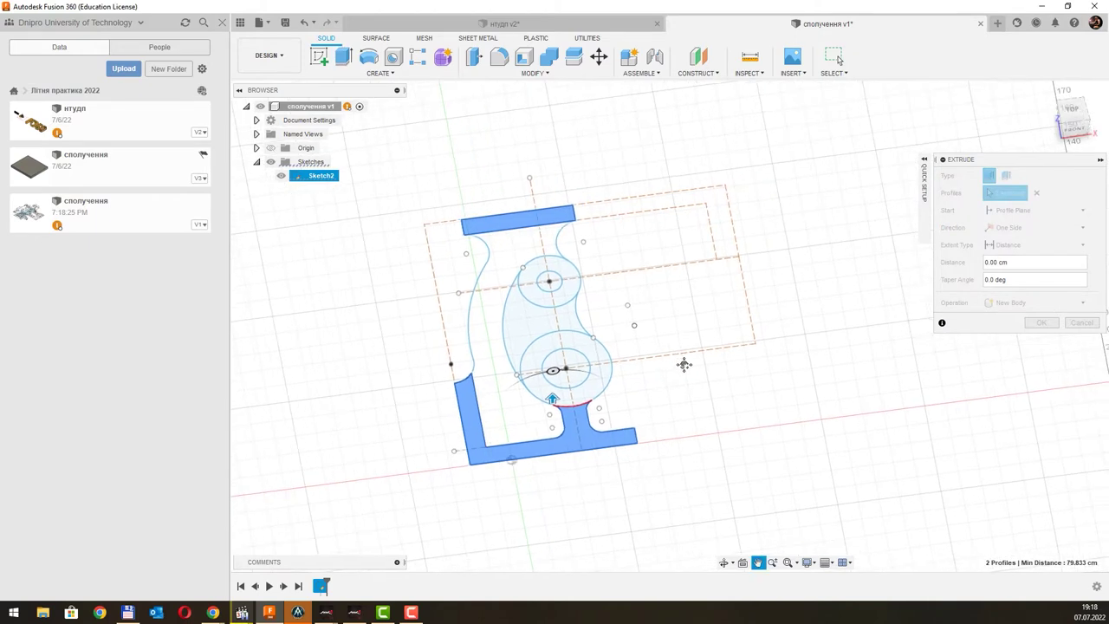
click(600, 382)
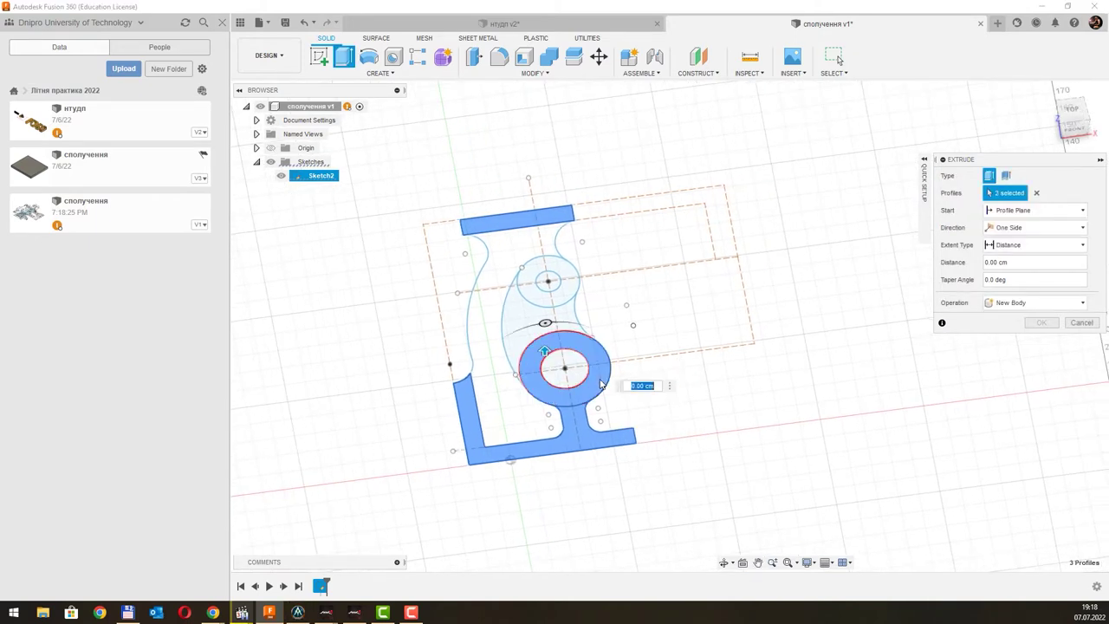
click(569, 288)
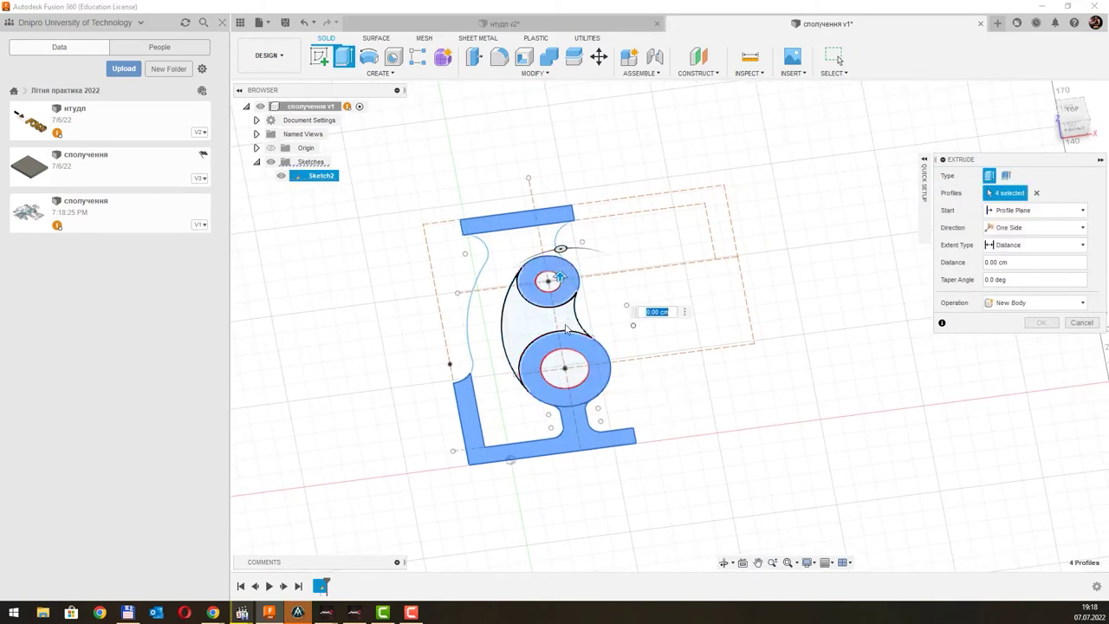
click(567, 299)
Step: Inspect the selected profiles, then cancel the extrusion without creating a body
scroll(551, 253, up, 2)
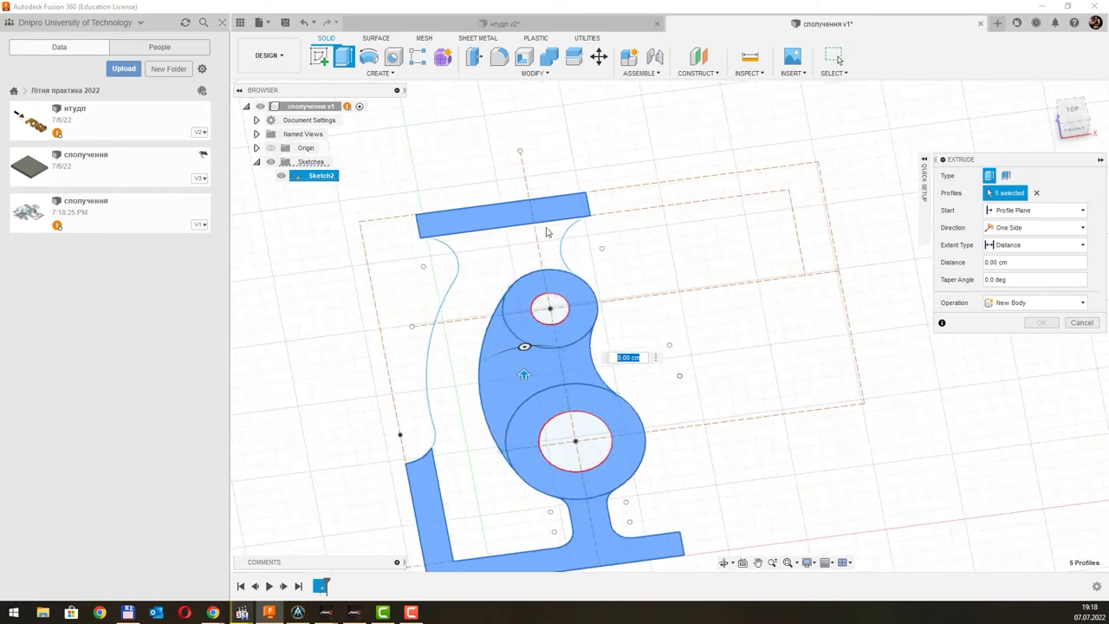
scroll(553, 253, up, 3)
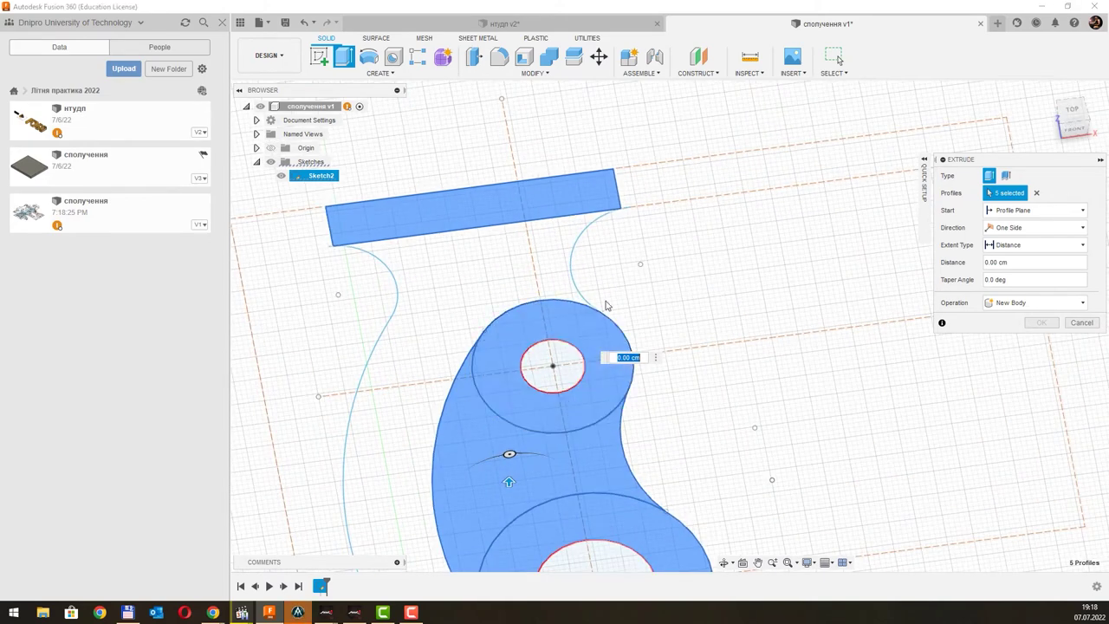
scroll(602, 307, up, 3)
scroll(604, 310, down, 4)
scroll(604, 310, down, 3)
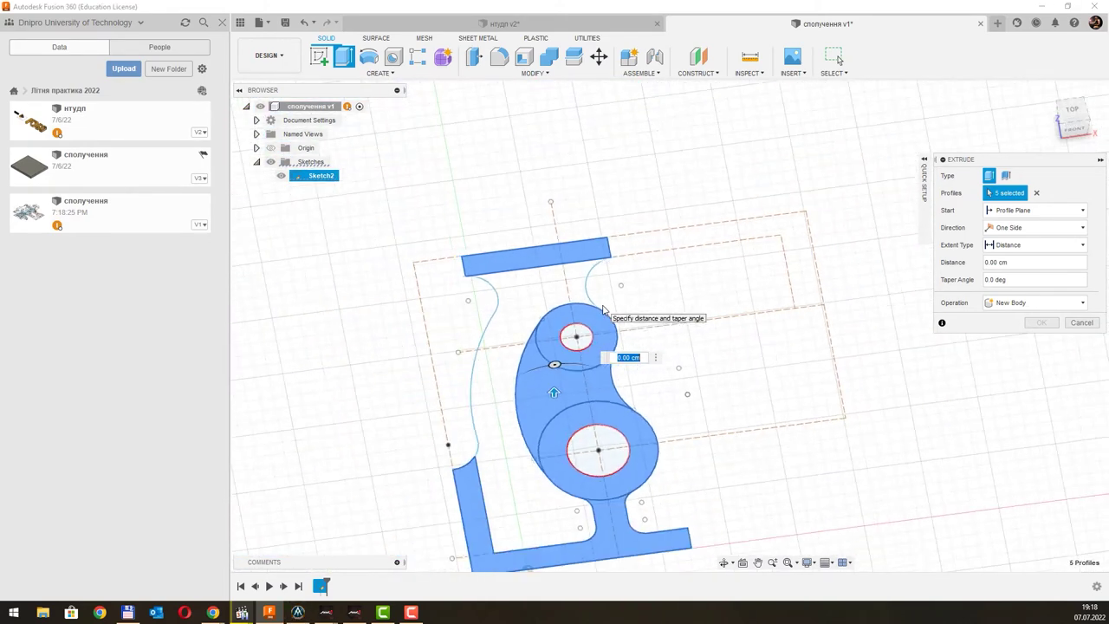
scroll(603, 309, down, 1)
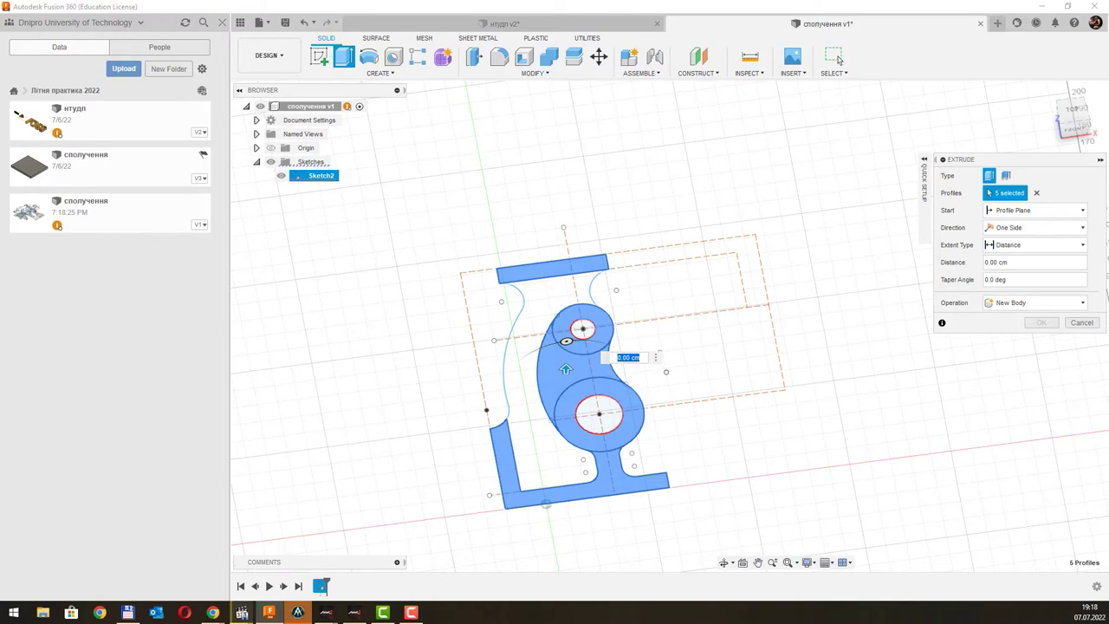
mouse_move(566, 342)
shift+middle_down()
mouse_move(757, 327)
mouse_move(967, 340)
shift+middle_up()
click(1078, 323)
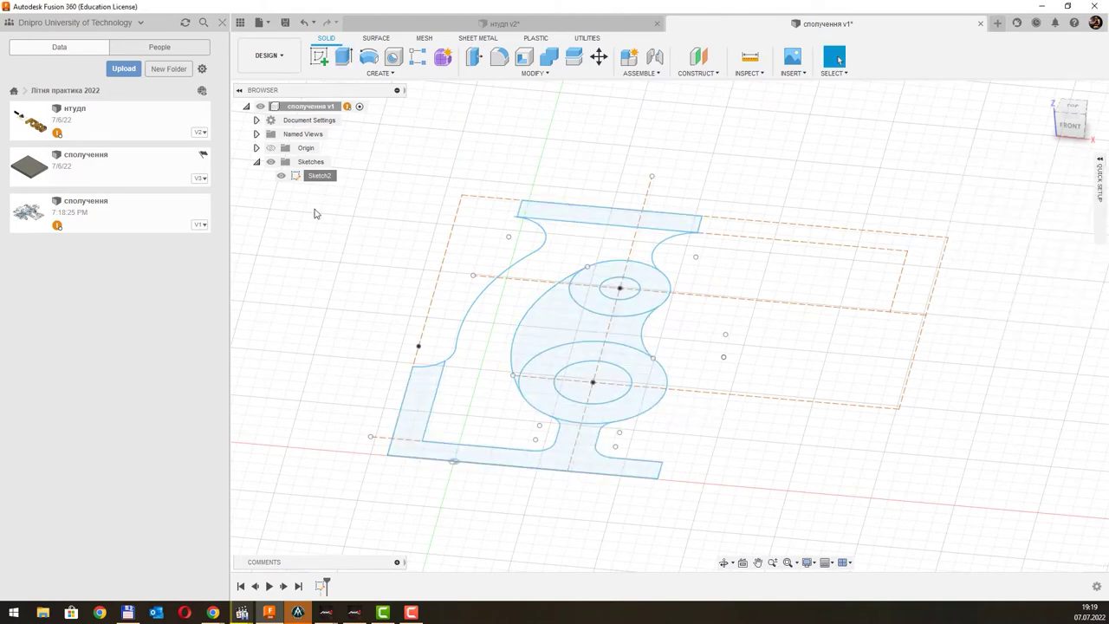
Step: Reopen Sketch2 for editing and zoom in on the R13 arc corner
right_click(320, 175)
click(362, 214)
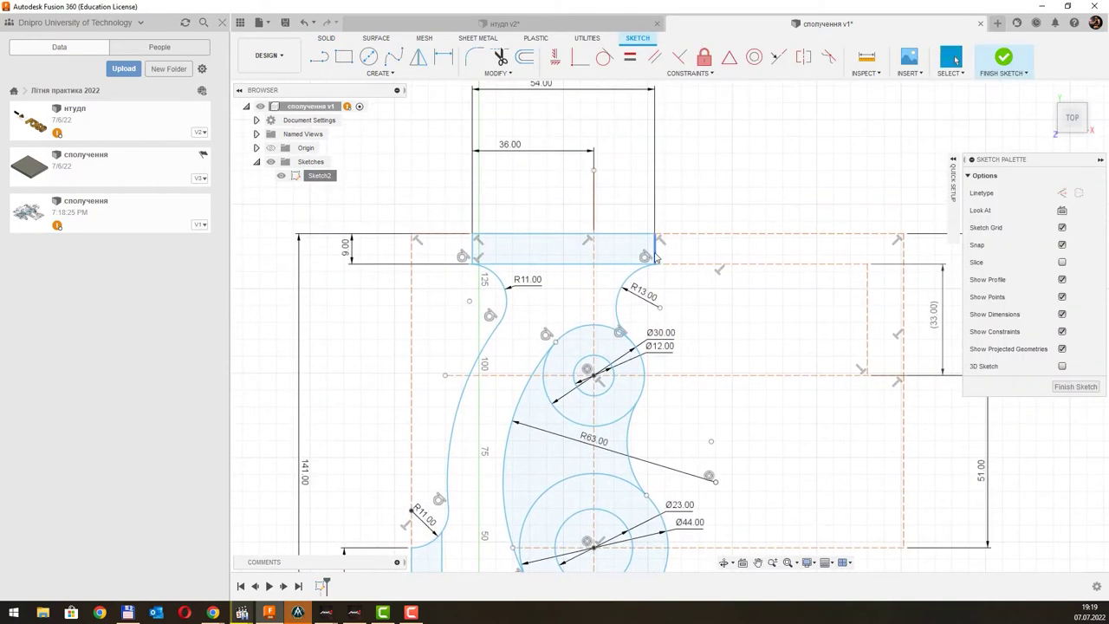
scroll(656, 256, up, 5)
scroll(652, 268, up, 3)
scroll(671, 268, up, 2)
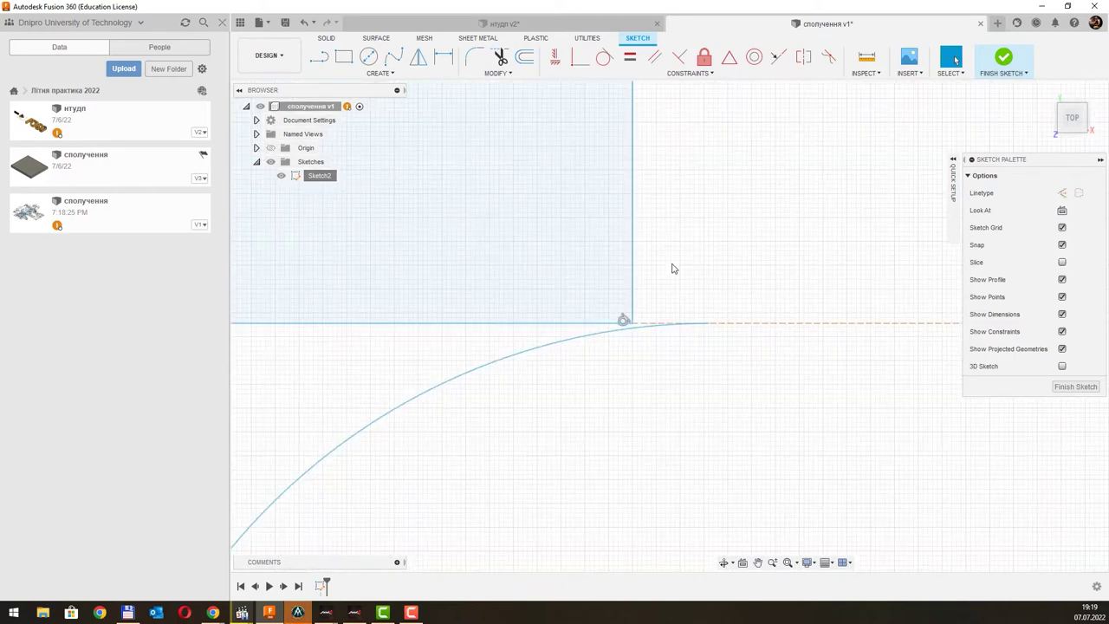
scroll(671, 269, up, 3)
scroll(672, 268, down, 3)
scroll(672, 263, down, 3)
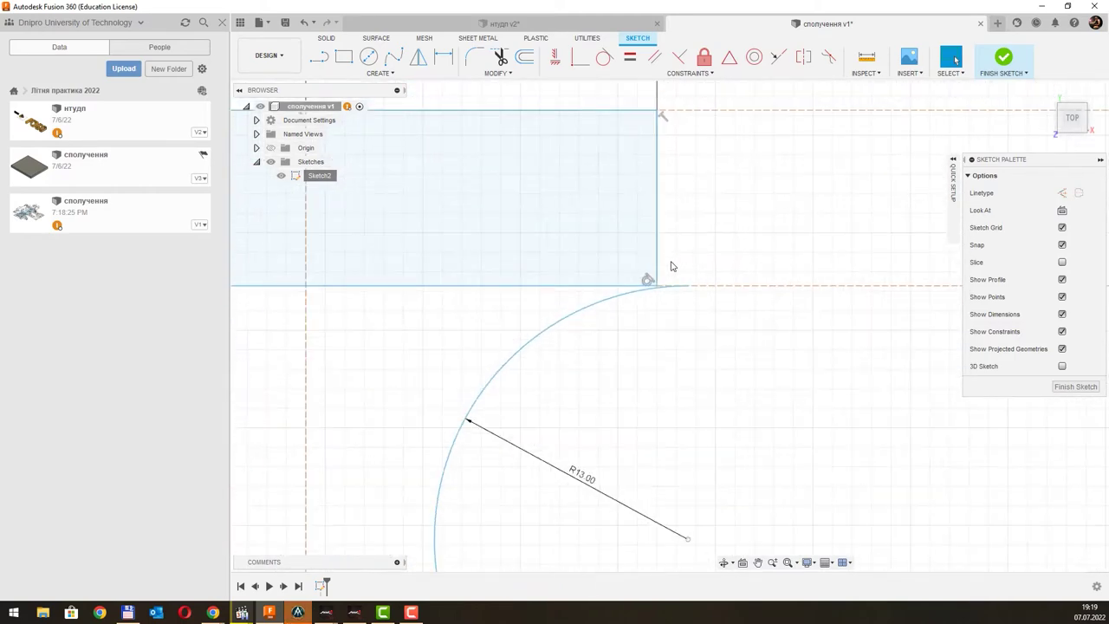
scroll(671, 266, down, 2)
scroll(581, 494, up, 3)
scroll(592, 495, up, 3)
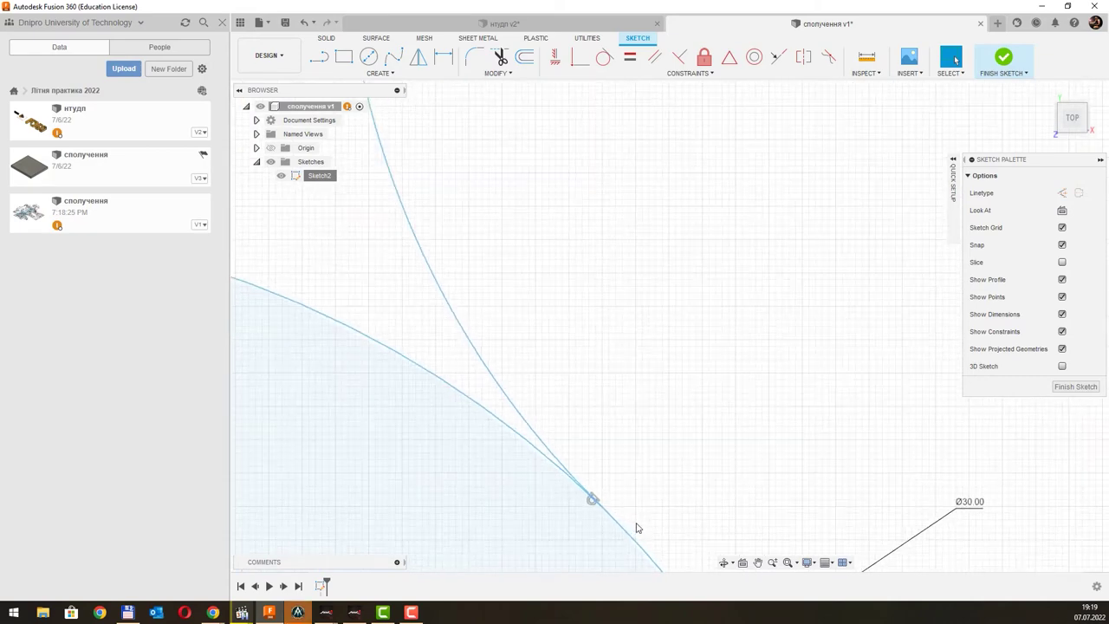
scroll(659, 186, down, 6)
scroll(698, 108, down, 2)
scroll(651, 223, up, 3)
scroll(624, 280, up, 2)
scroll(627, 319, up, 2)
scroll(598, 294, up, 2)
scroll(604, 292, up, 1)
scroll(604, 289, up, 1)
scroll(644, 291, up, 1)
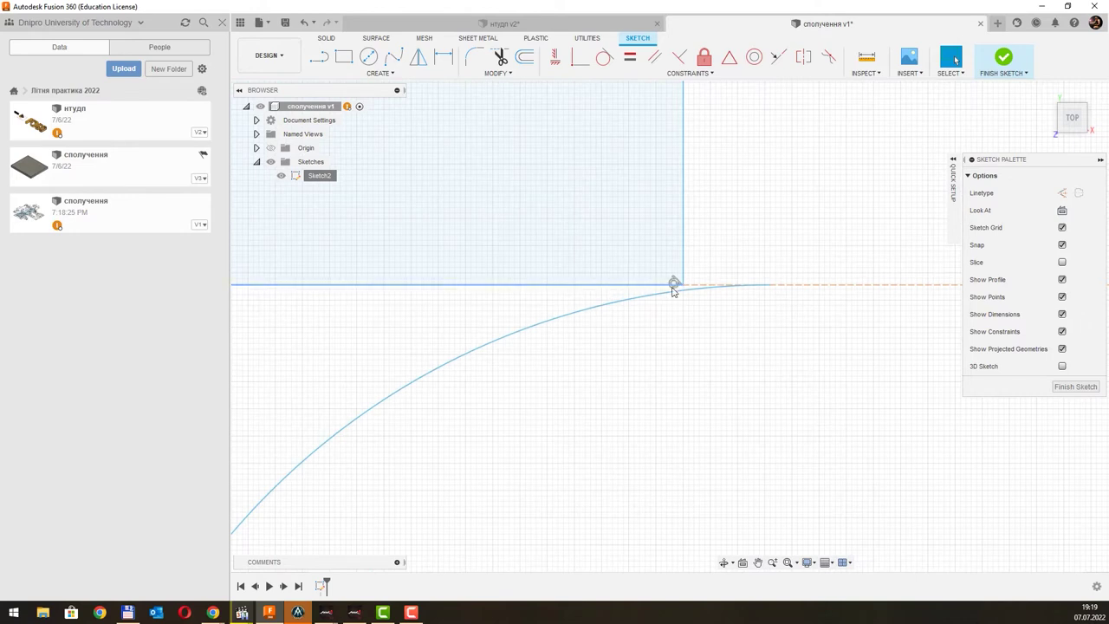
Step: Apply a Tangent constraint and pick the R13 arc against the bar edge
click(675, 284)
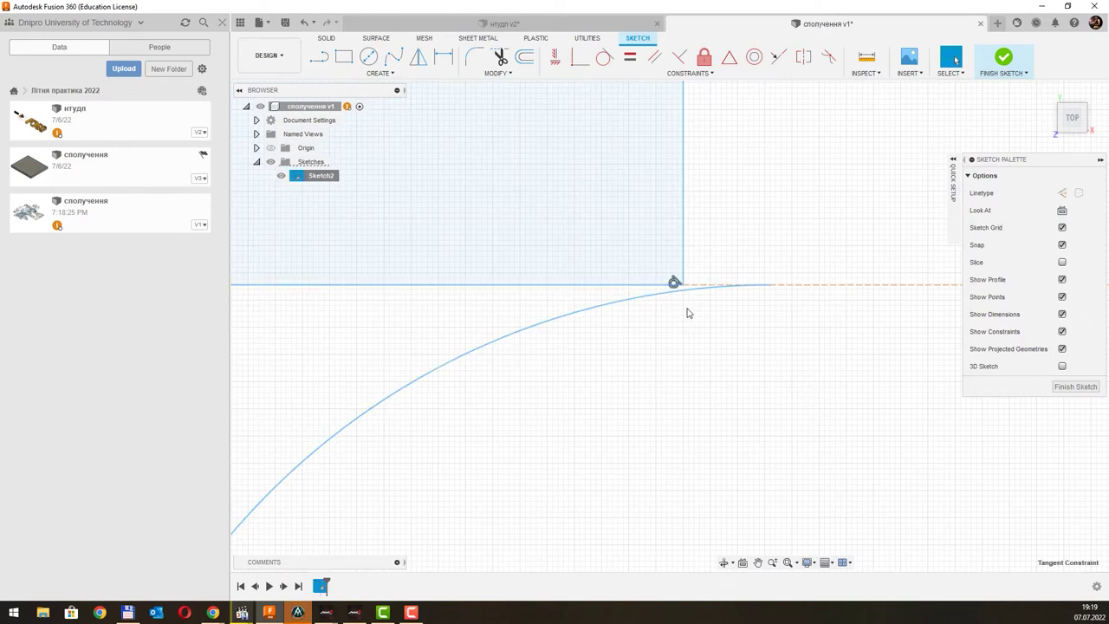
click(677, 305)
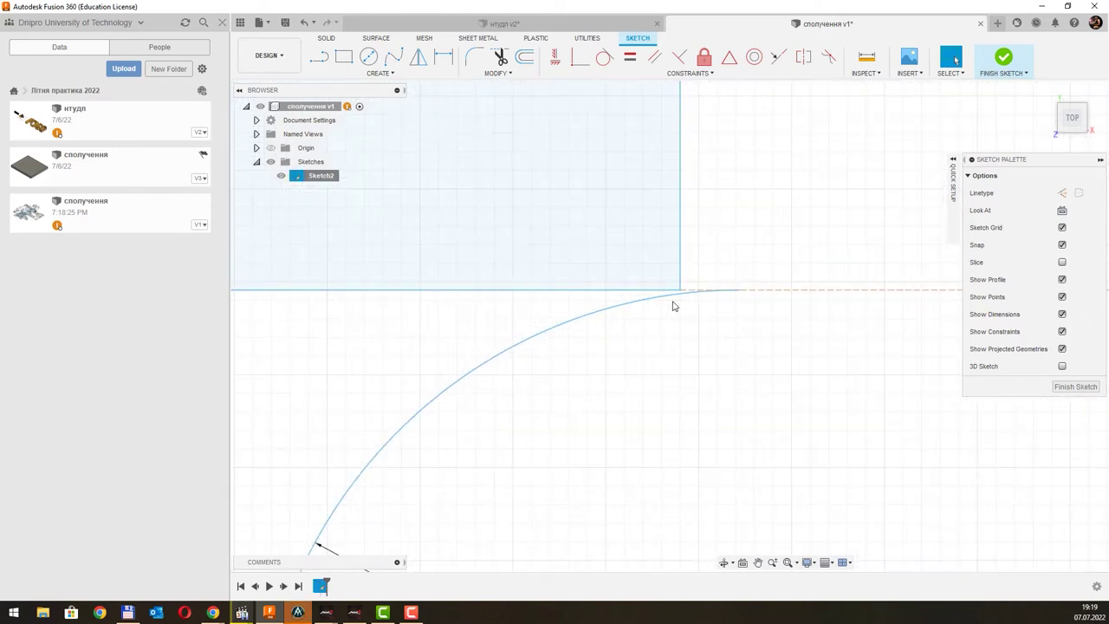
click(605, 57)
click(663, 299)
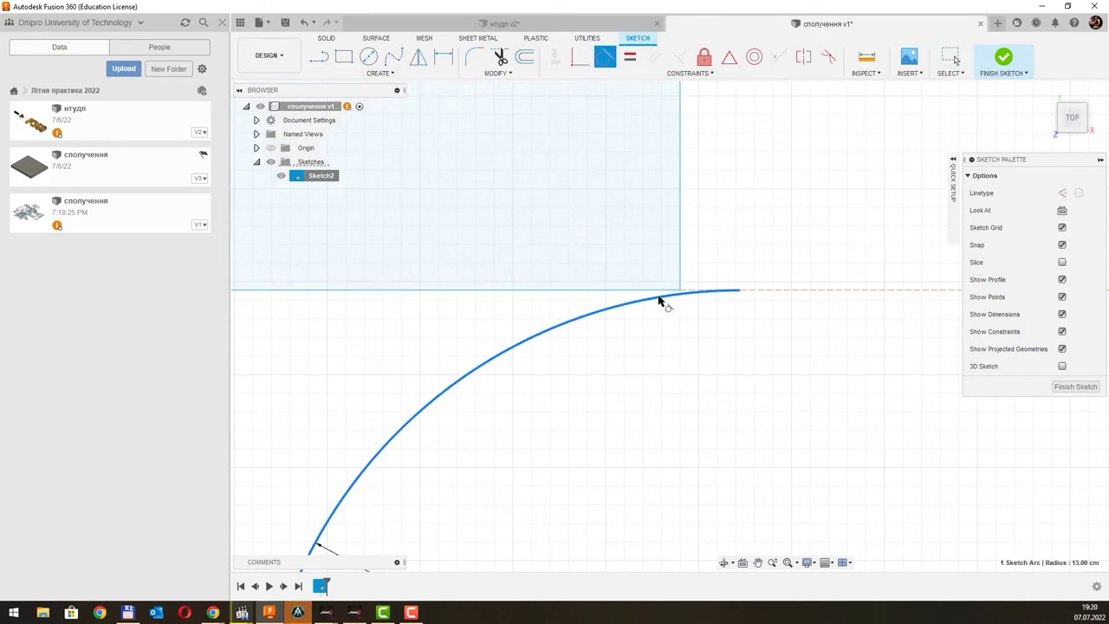
Step: Complete the tangency between the R13 arc and the bar's lower edge at the corner
click(648, 291)
click(723, 291)
scroll(759, 297, down, 1)
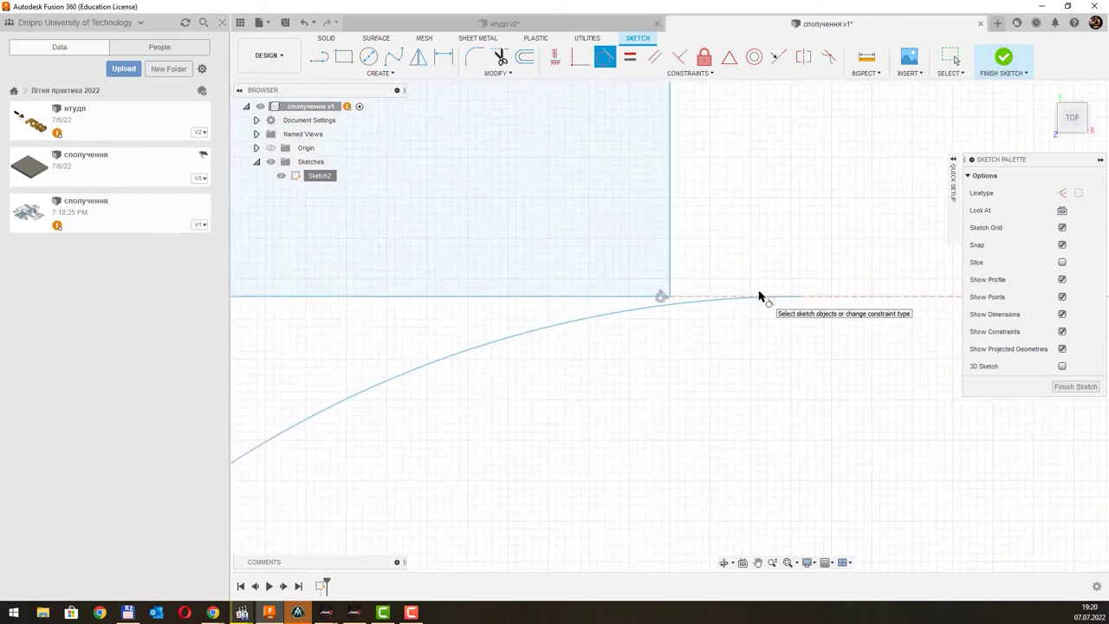
scroll(716, 349, down, 2)
scroll(710, 364, down, 2)
key(Escape)
mouse_move(711, 361)
middle_down()
mouse_move(684, 312)
mouse_move(679, 326)
middle_up()
key(Return)
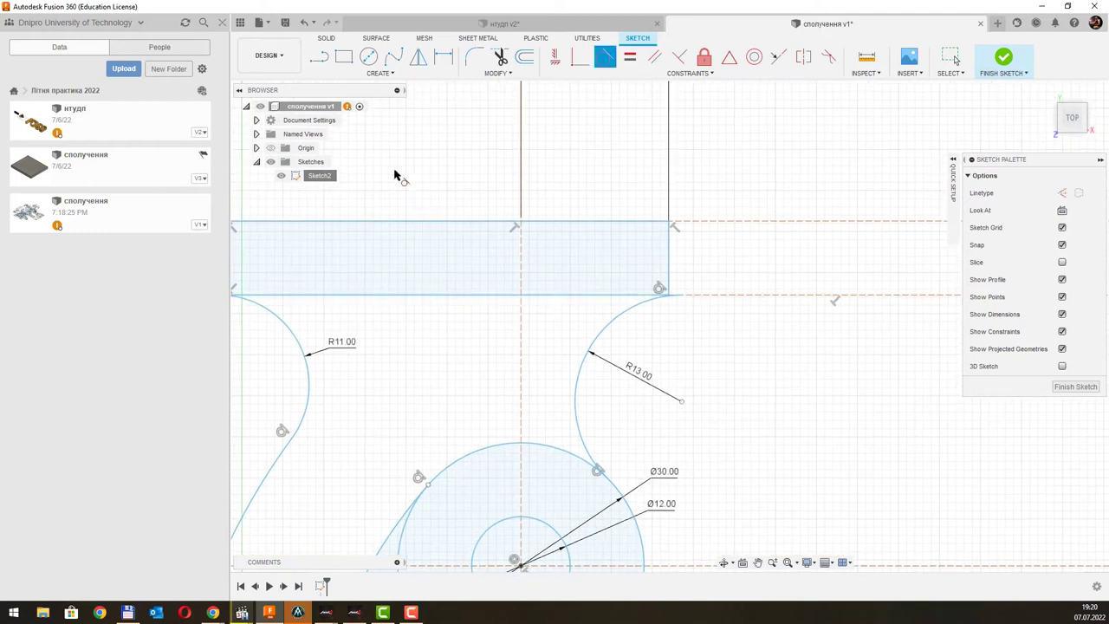
Step: Reselect the R13 arc and stretch its end to meet the bar edge
key(Escape)
click(648, 300)
scroll(659, 301, up, 3)
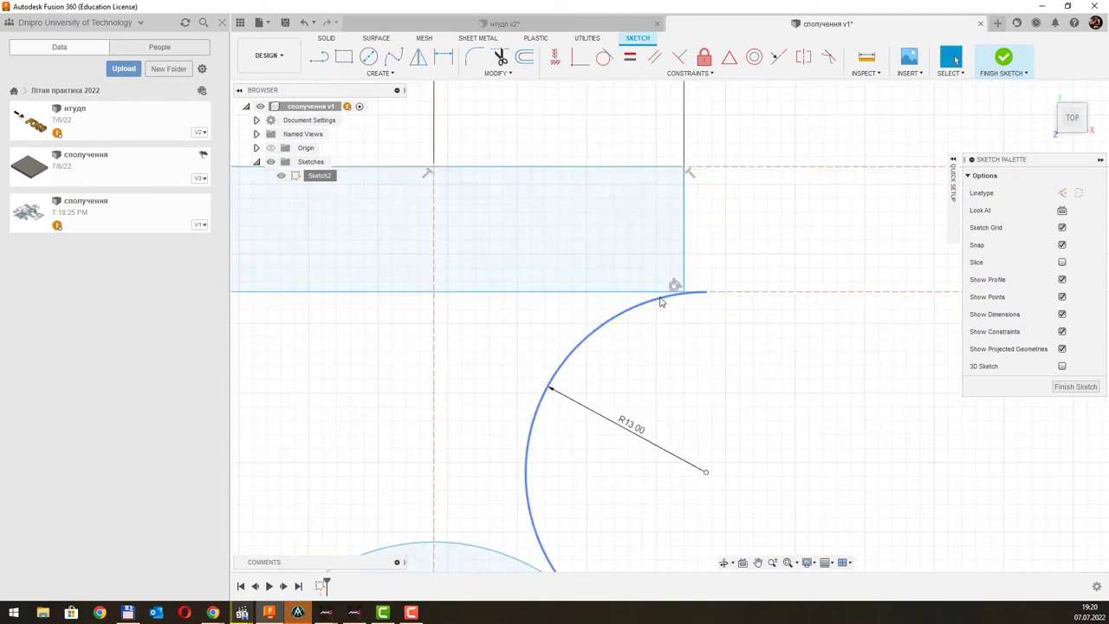
key(Escape)
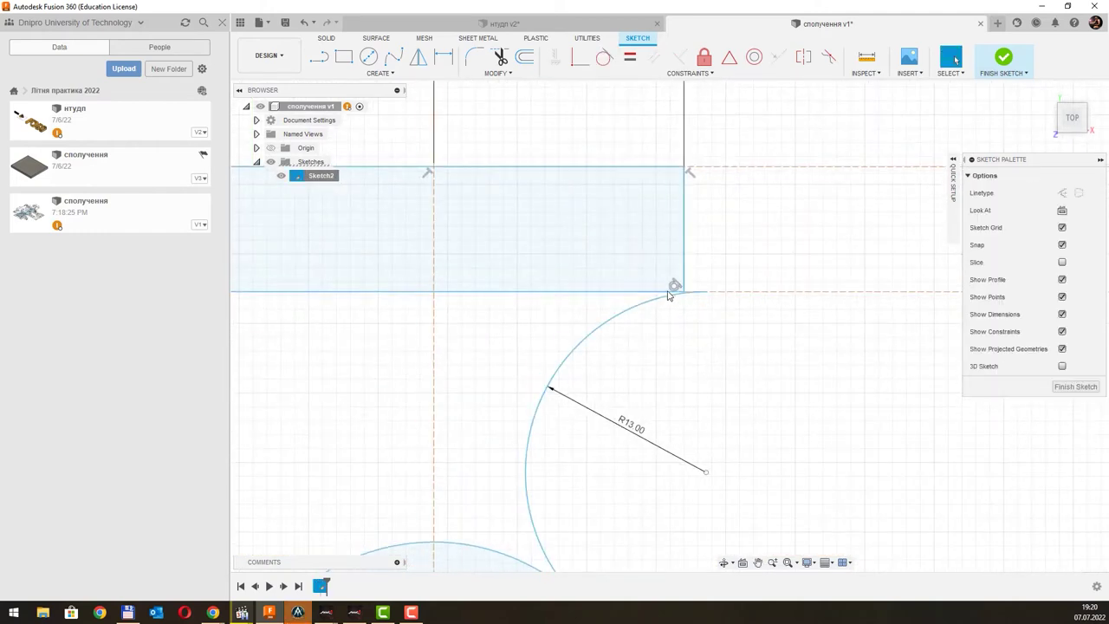
key(Return)
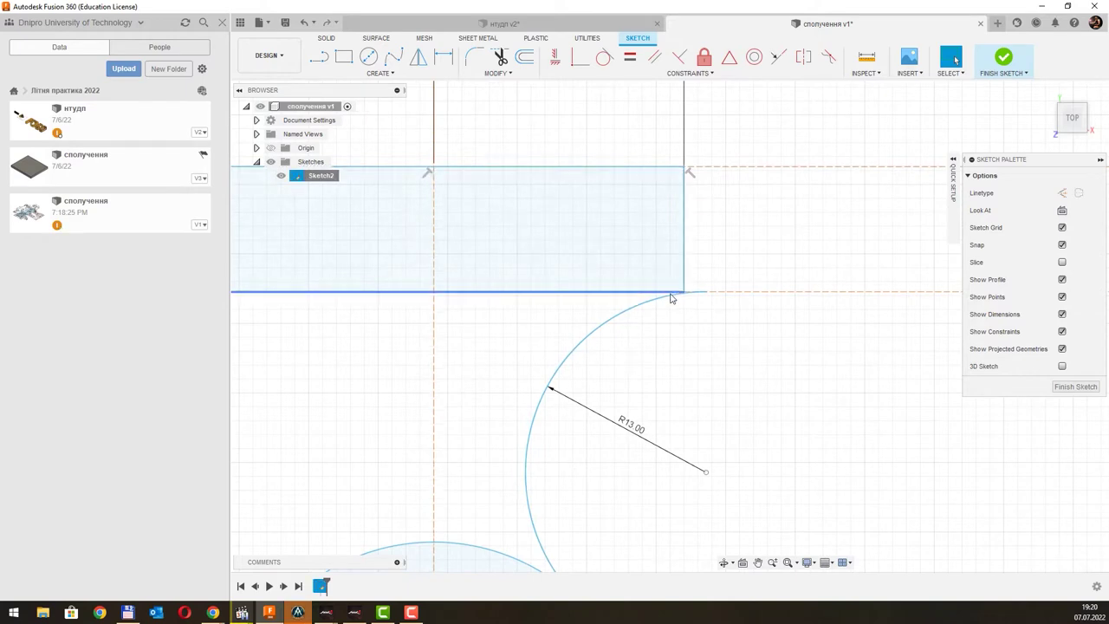
drag(657, 302, 648, 302)
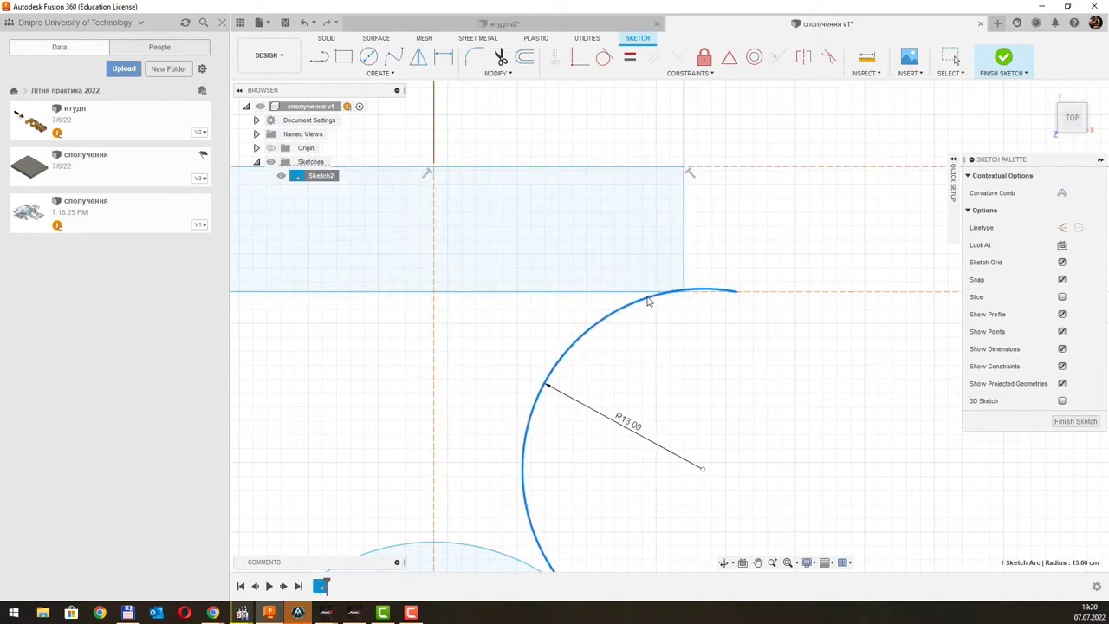
Step: Trim the R13 arc back to end at the bar's lower edge and finish Sketch2
scroll(685, 323, down, 2)
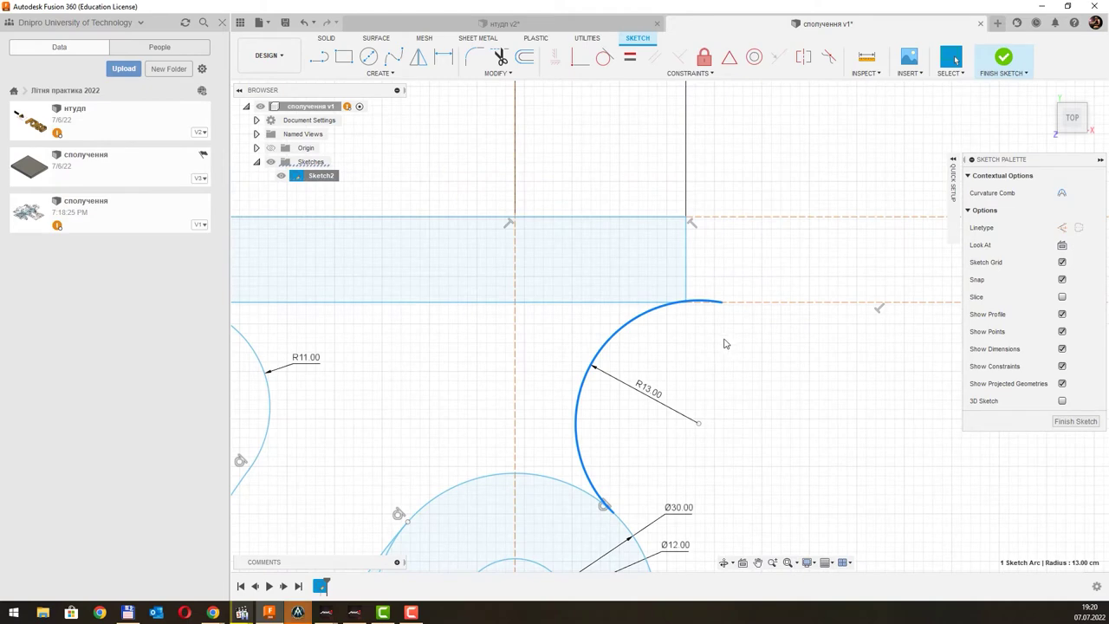
scroll(637, 485, up, 2)
scroll(632, 502, up, 3)
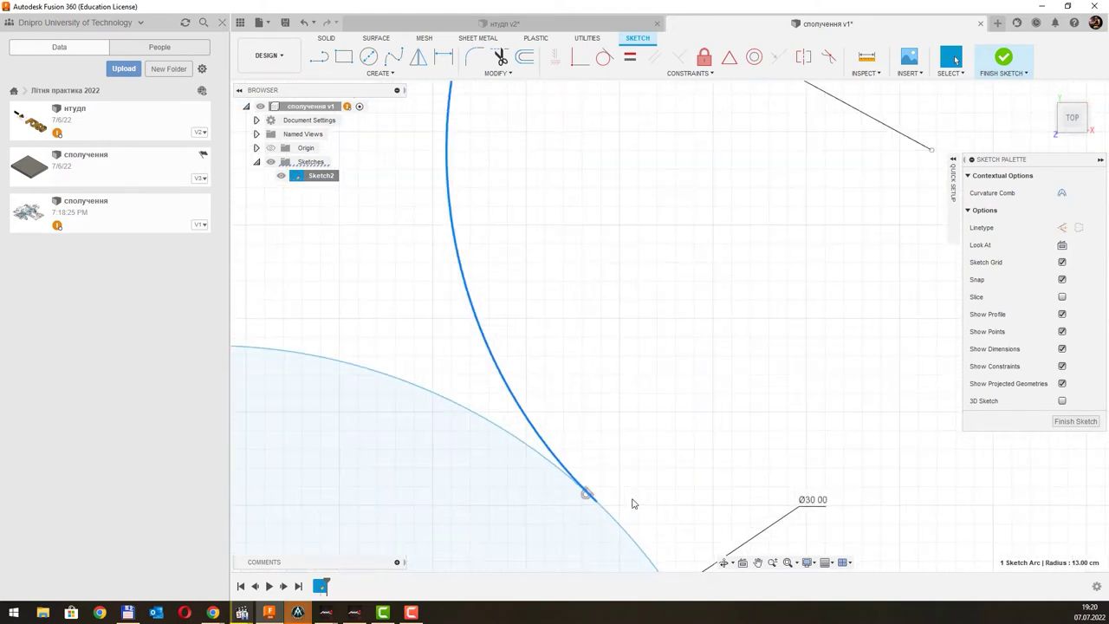
scroll(628, 497, up, 2)
scroll(638, 494, up, 2)
scroll(649, 493, up, 1)
scroll(646, 511, up, 2)
scroll(647, 526, up, 1)
scroll(626, 466, down, 1)
scroll(624, 460, down, 1)
scroll(628, 456, down, 1)
scroll(625, 449, down, 3)
scroll(634, 435, down, 2)
scroll(659, 372, down, 1)
middle_drag(715, 282, 654, 352)
scroll(654, 352, up, 2)
scroll(652, 353, up, 2)
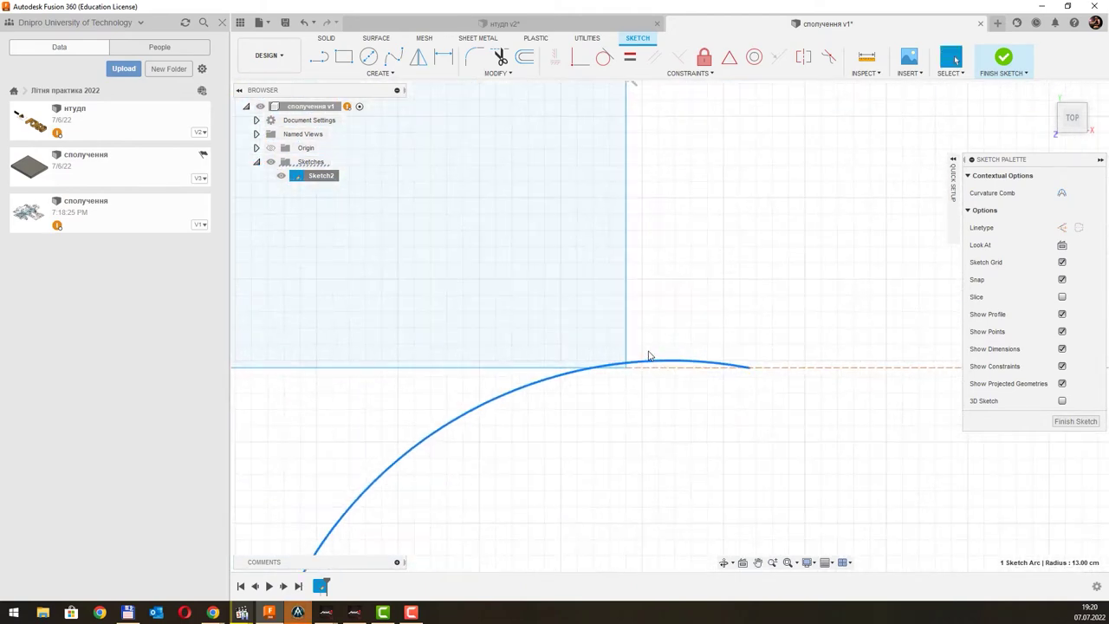
click(499, 55)
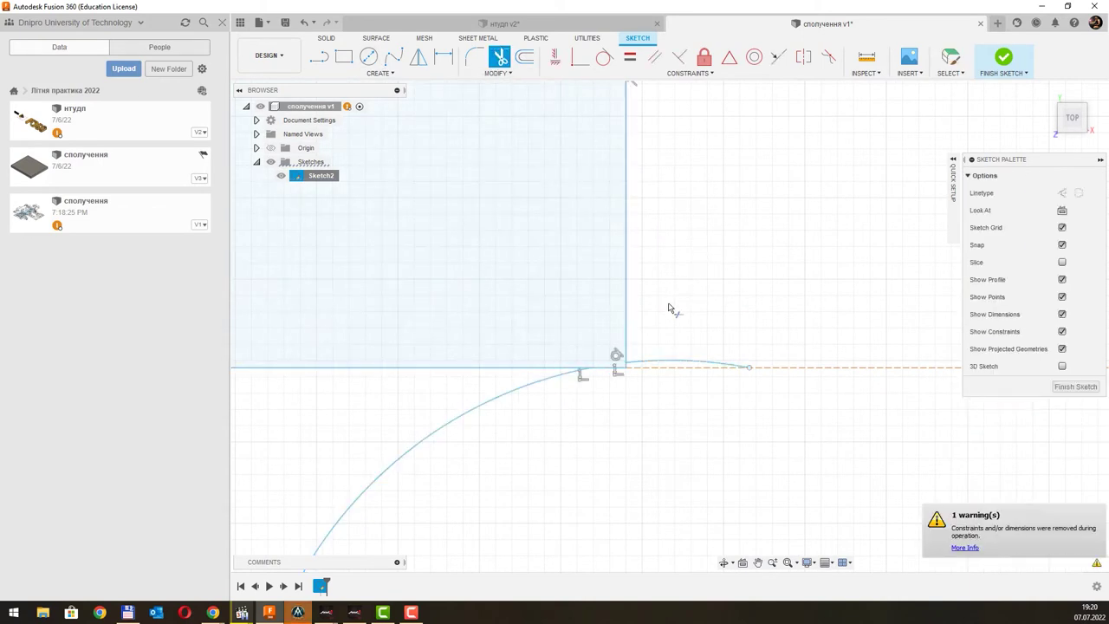
scroll(606, 368, down, 1)
scroll(606, 370, down, 1)
scroll(605, 369, up, 2)
scroll(601, 356, up, 1)
scroll(602, 352, up, 1)
scroll(602, 351, down, 1)
scroll(602, 352, down, 2)
scroll(601, 352, down, 2)
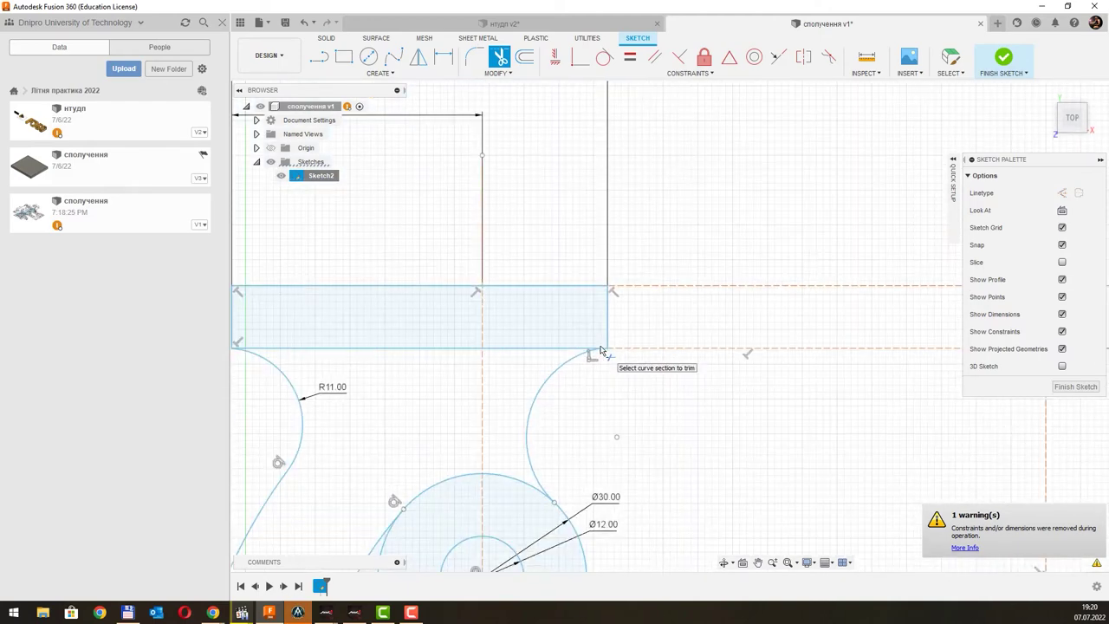
click(1001, 58)
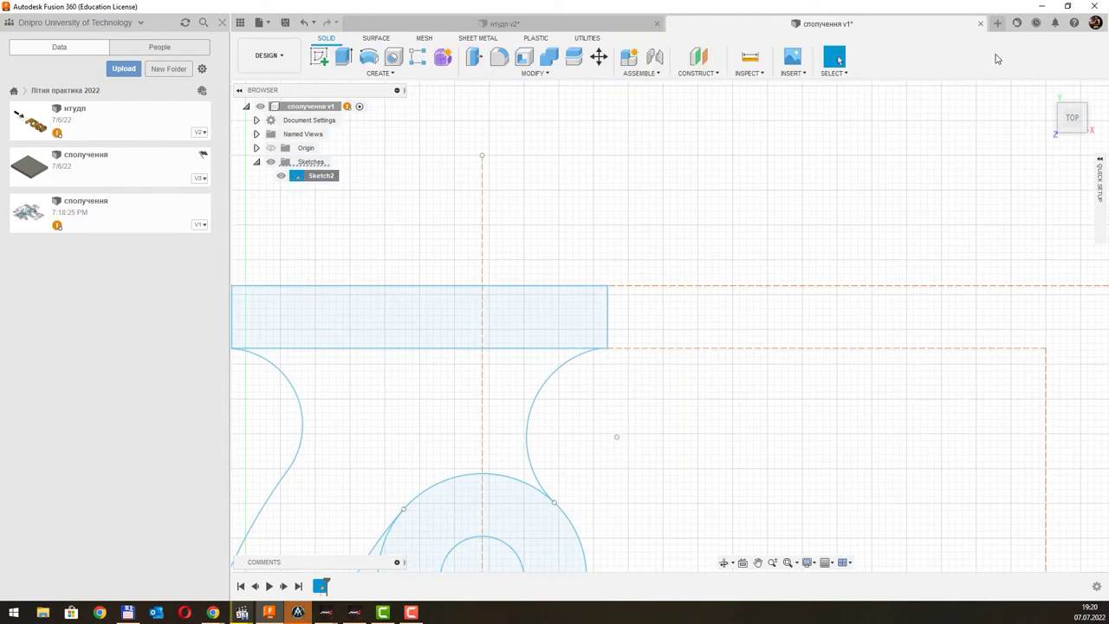
scroll(589, 232, down, 2)
scroll(580, 239, down, 2)
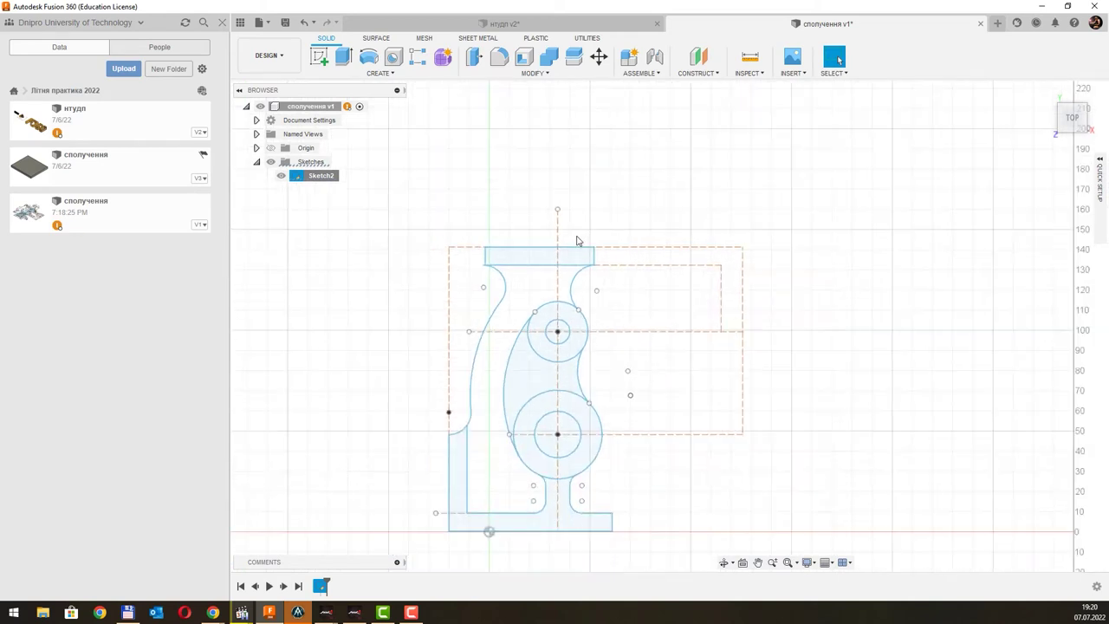
click(343, 58)
shift+middle_drag(705, 386, 669, 352)
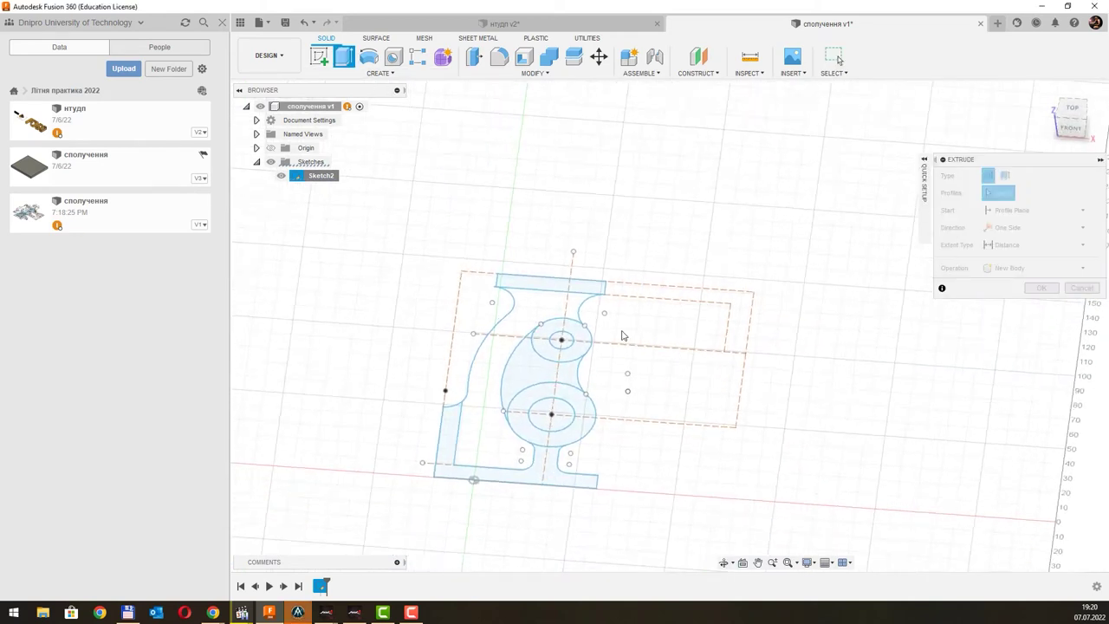
click(764, 554)
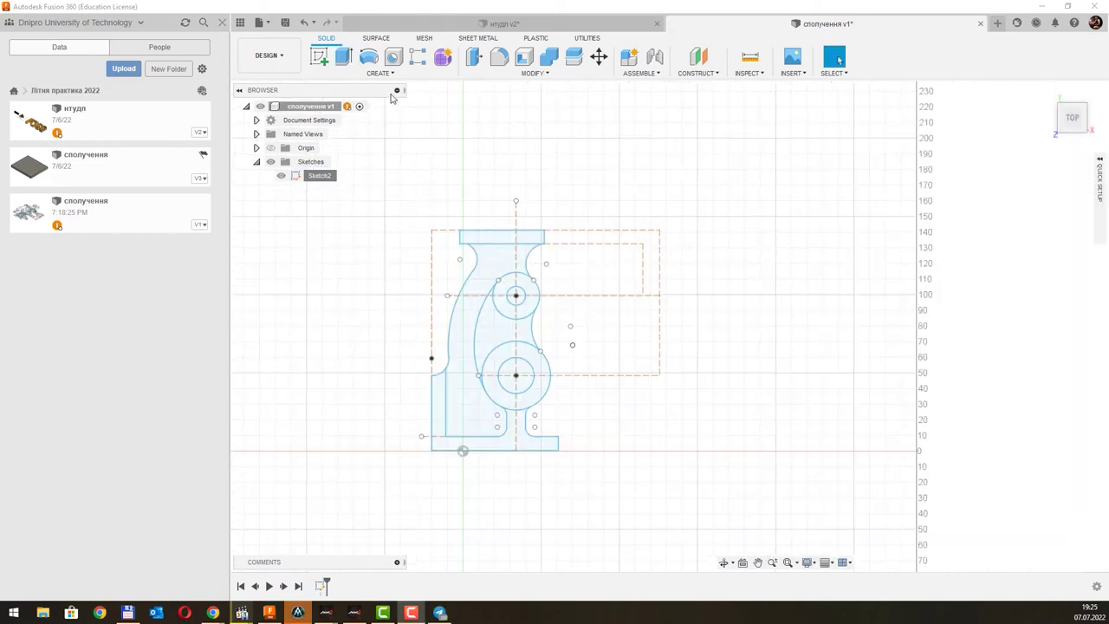
click(343, 56)
mouse_move(405, 208)
mouse_down()
mouse_move(606, 475)
mouse_move(629, 477)
mouse_up()
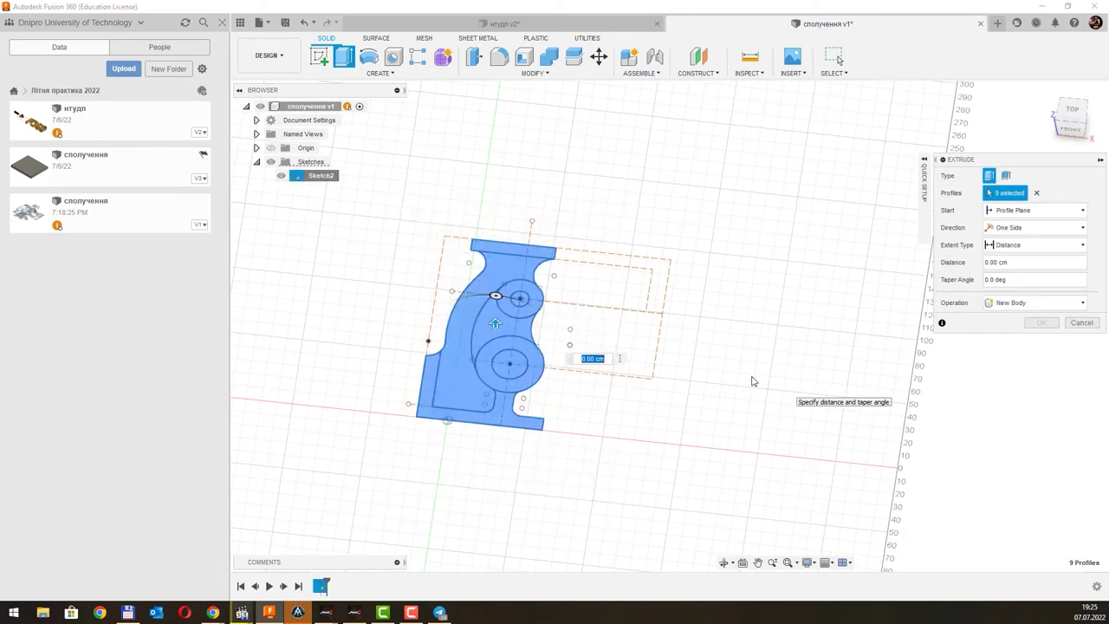
drag(496, 324, 494, 314)
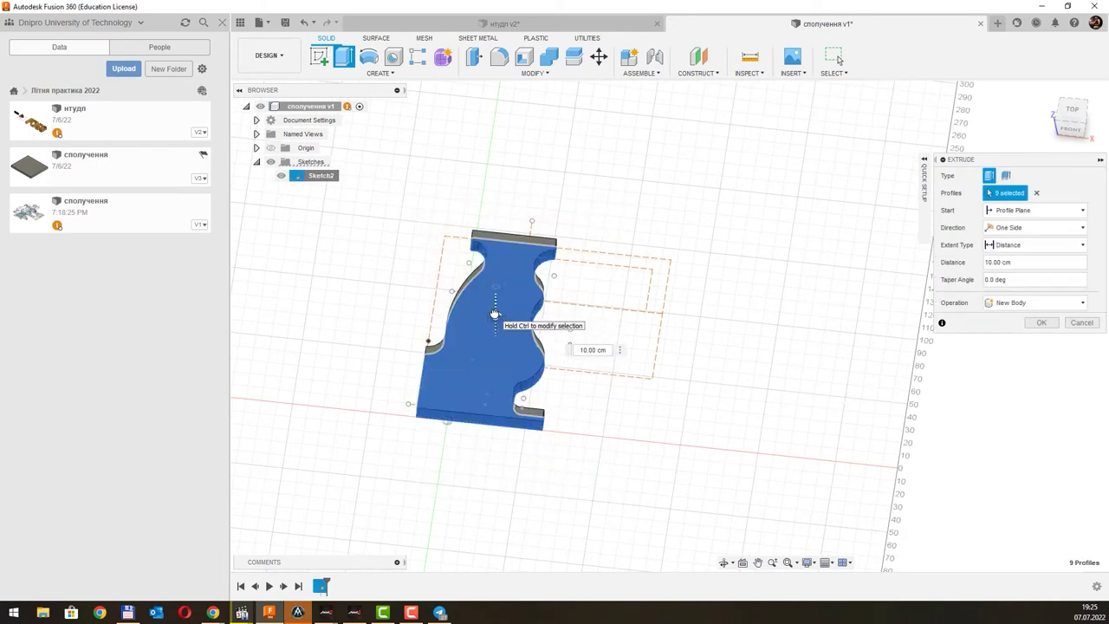
mouse_move(620, 342)
shift+middle_down()
mouse_move(648, 307)
mouse_move(655, 328)
shift+middle_up()
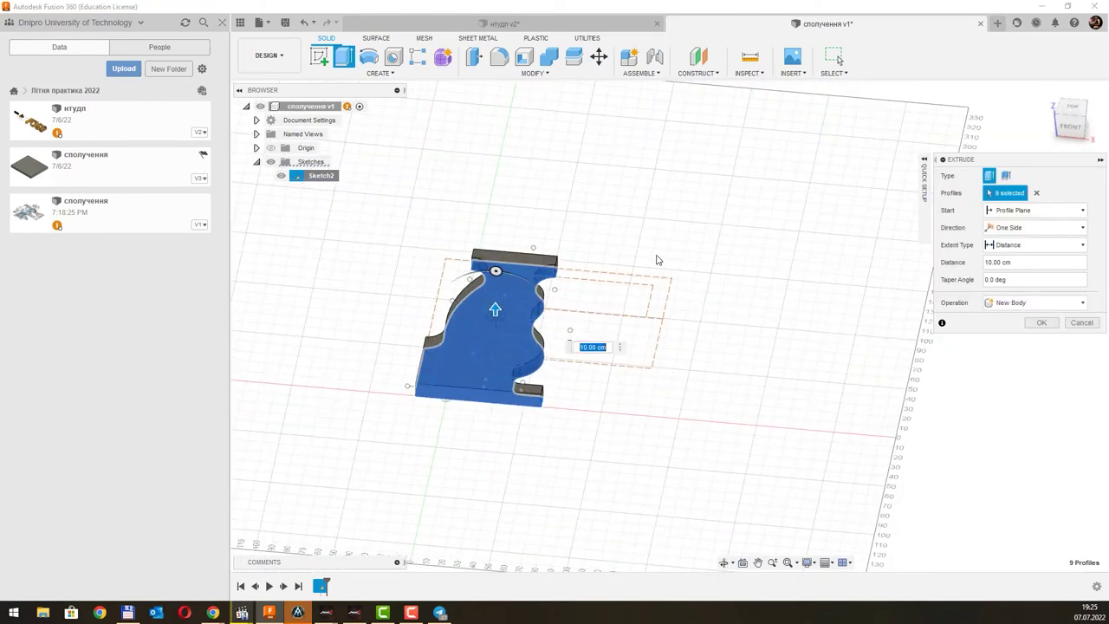
shift+middle_drag(656, 259, 663, 256)
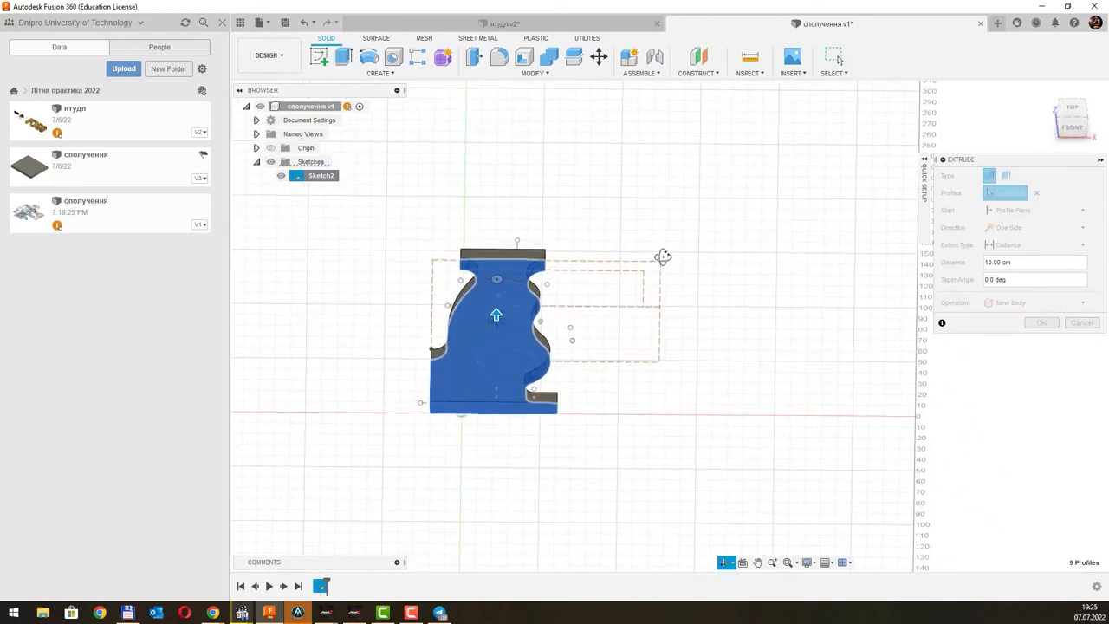
shift+middle_drag(663, 257, 659, 272)
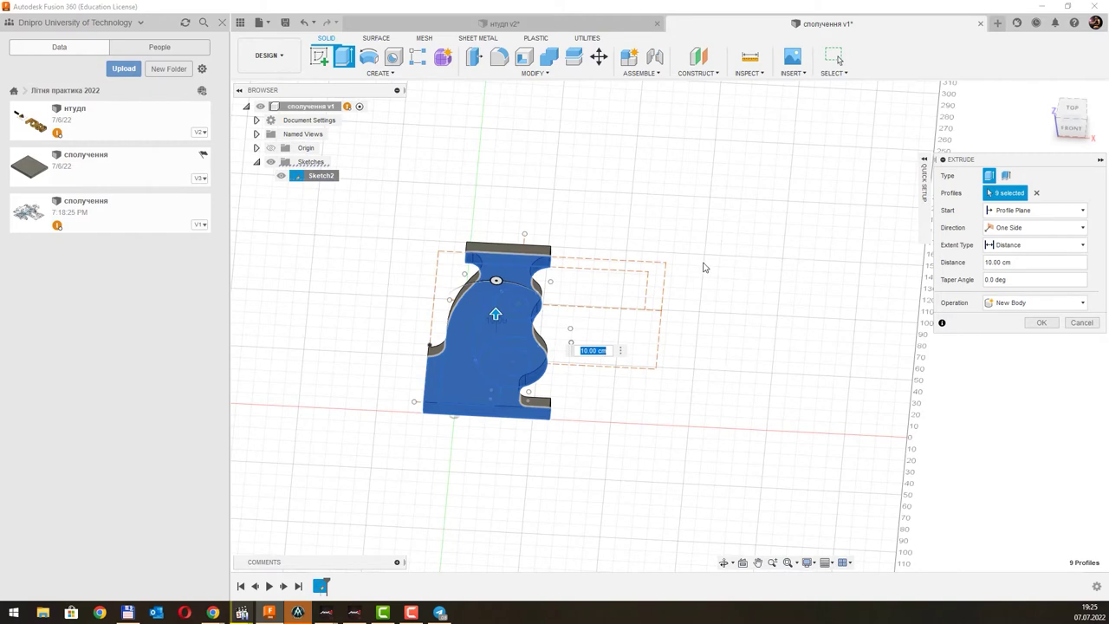
key(Escape)
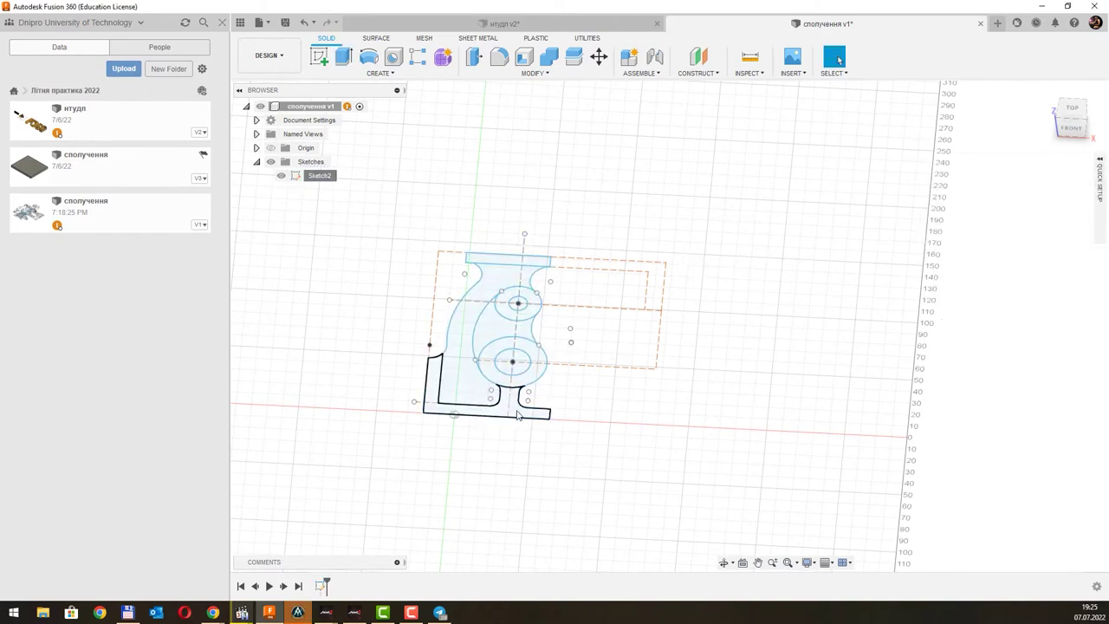
Step: Select only the crescent profile between the two circles
click(515, 414)
click(457, 326)
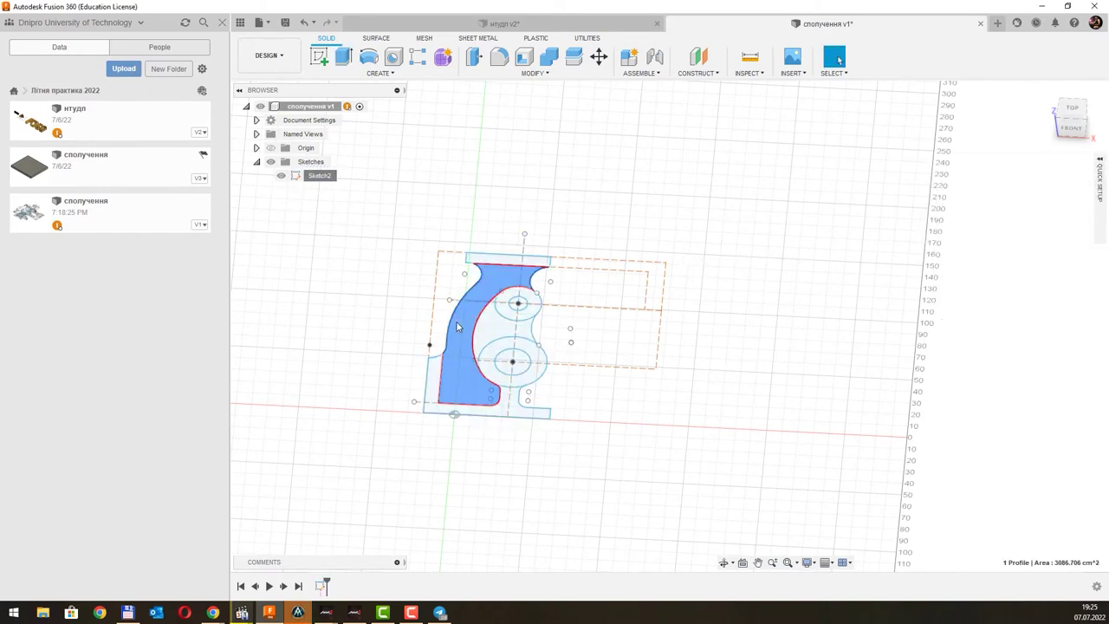
shift+click(442, 407)
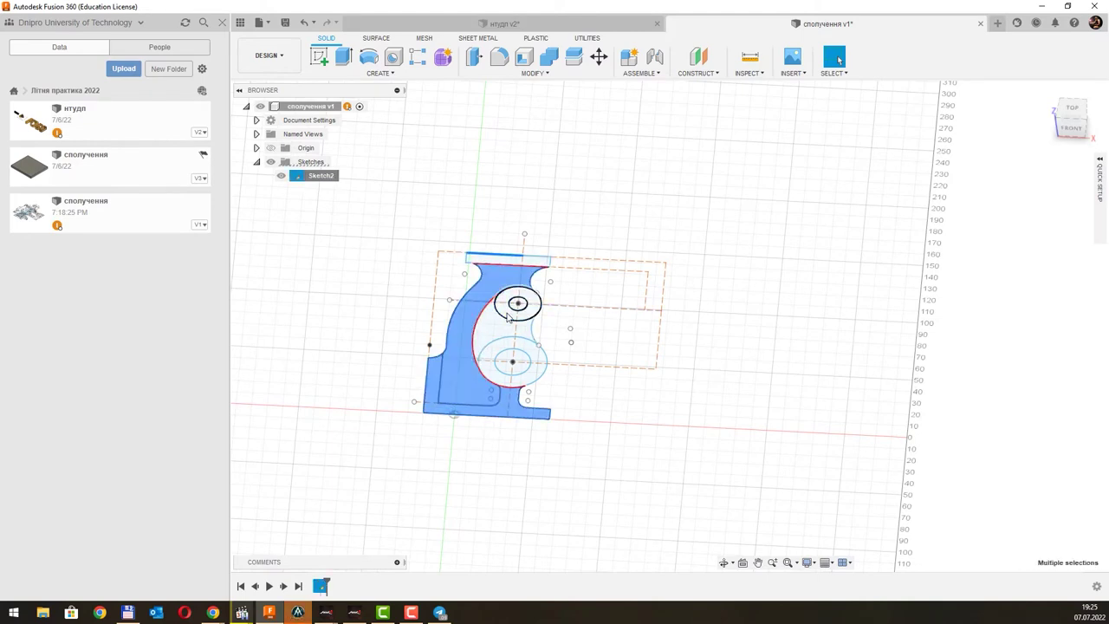
shift+click(510, 315)
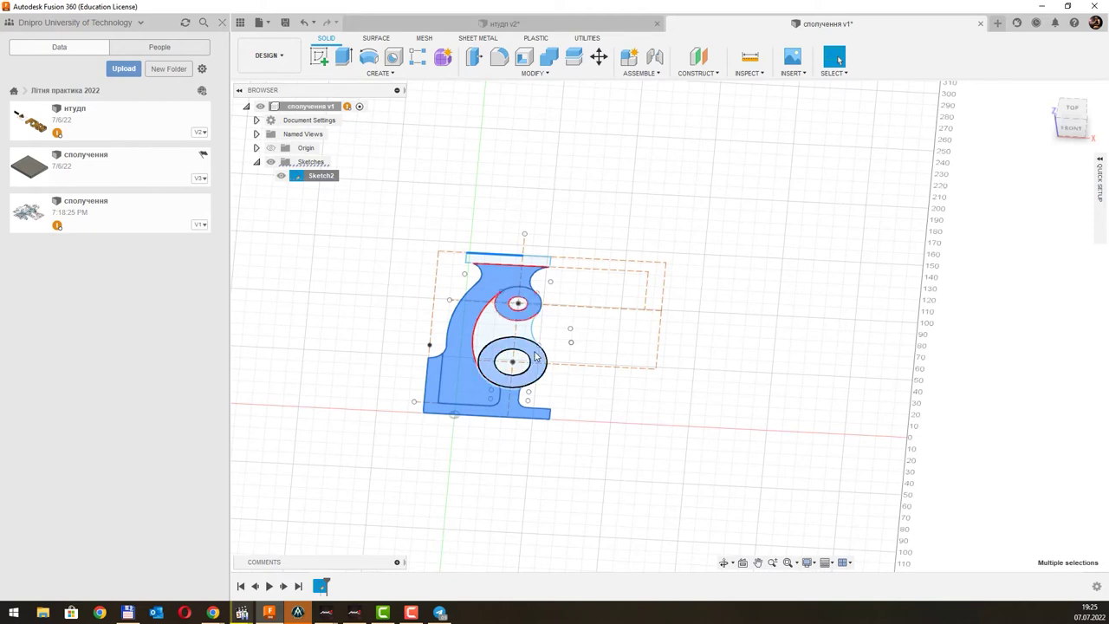
shift+click(535, 357)
shift+middle_drag(614, 326, 601, 321)
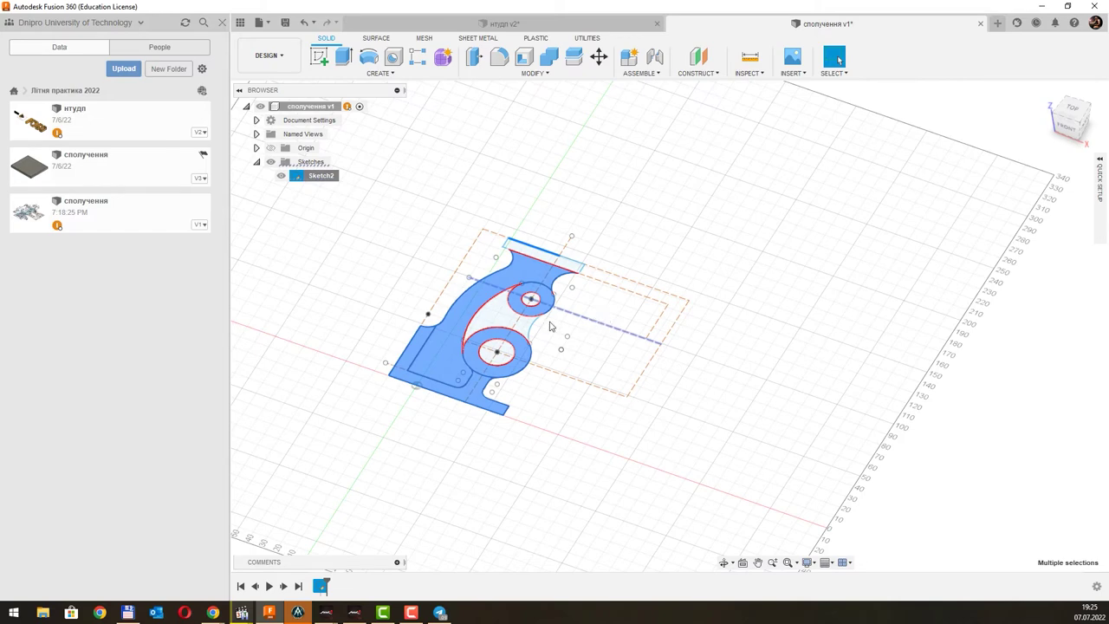
click(496, 320)
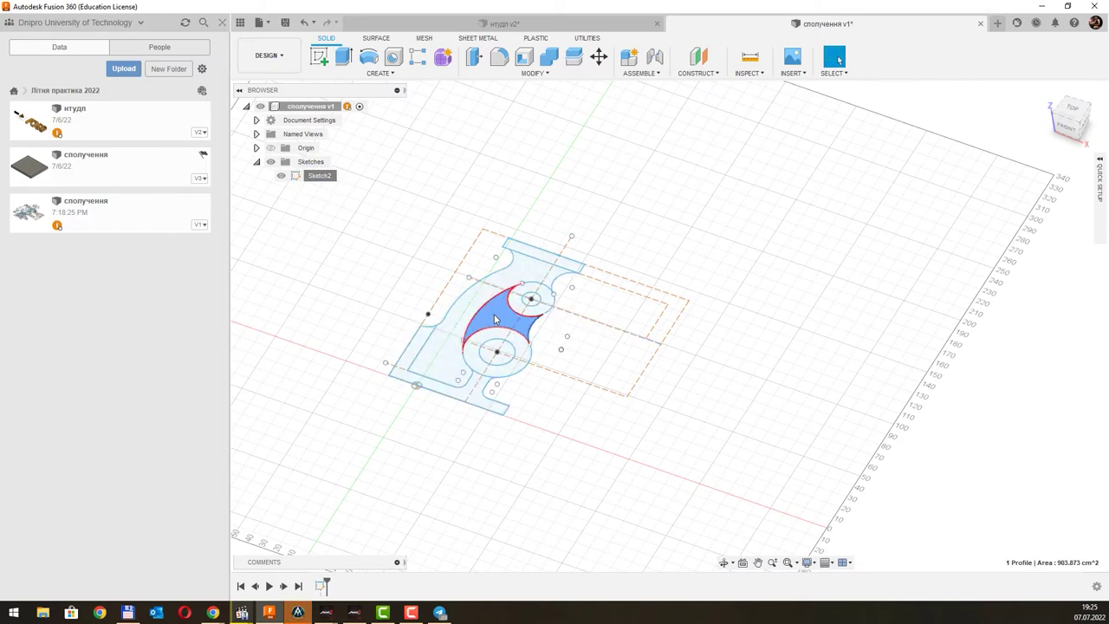
mouse_move(611, 328)
shift+middle_down()
mouse_move(642, 296)
mouse_move(612, 309)
shift+middle_up()
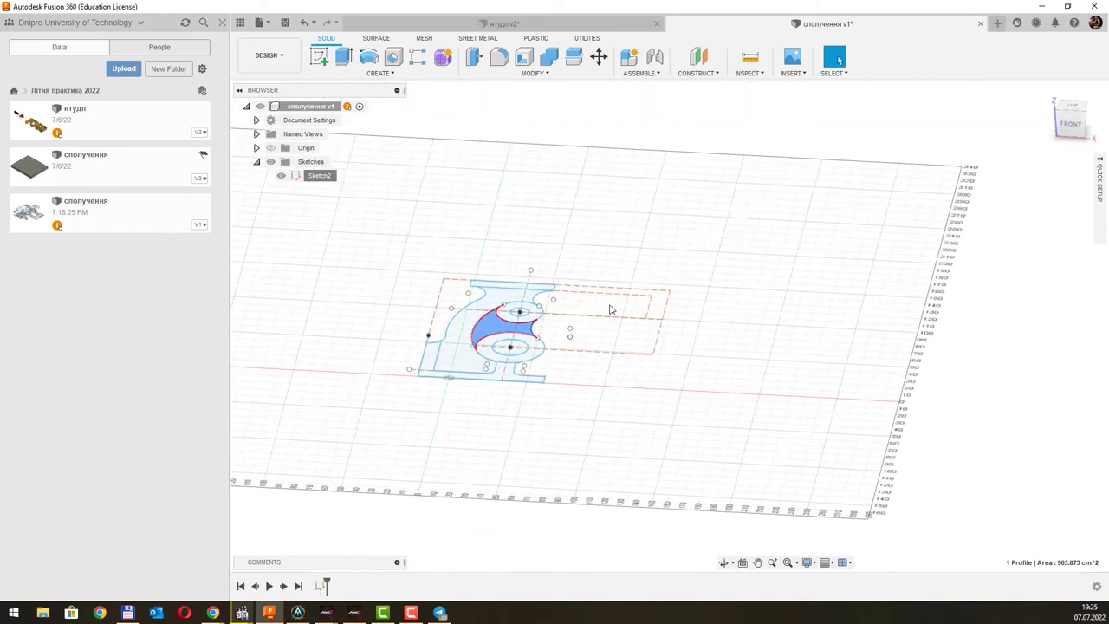
Step: Extrude the crescent profile 10 cm as a new solid body
click(342, 58)
drag(495, 318, 495, 305)
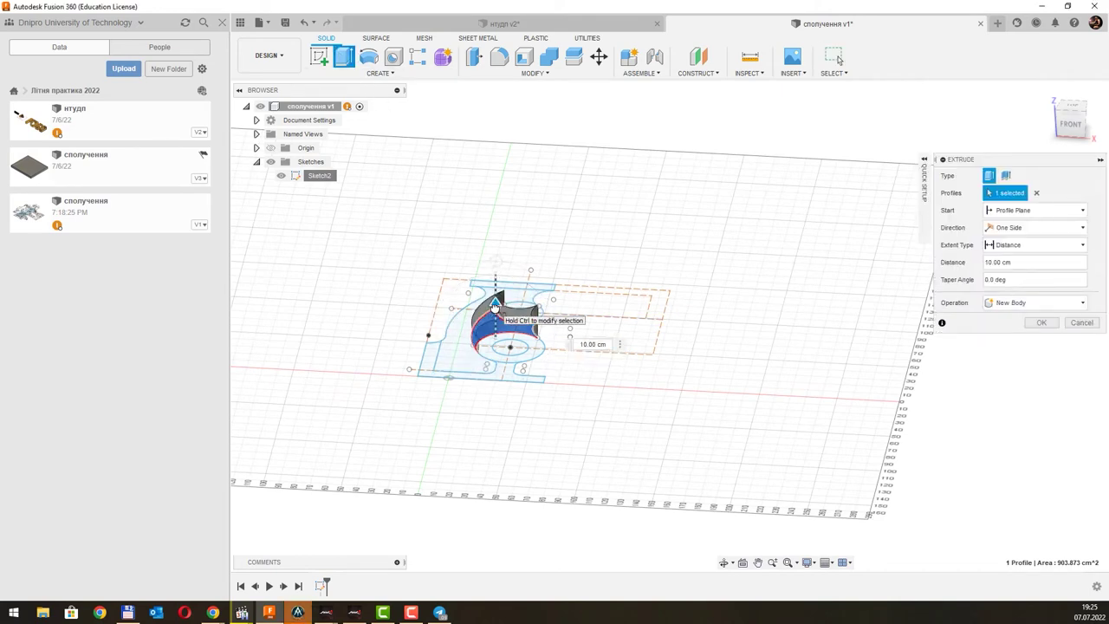
click(1031, 324)
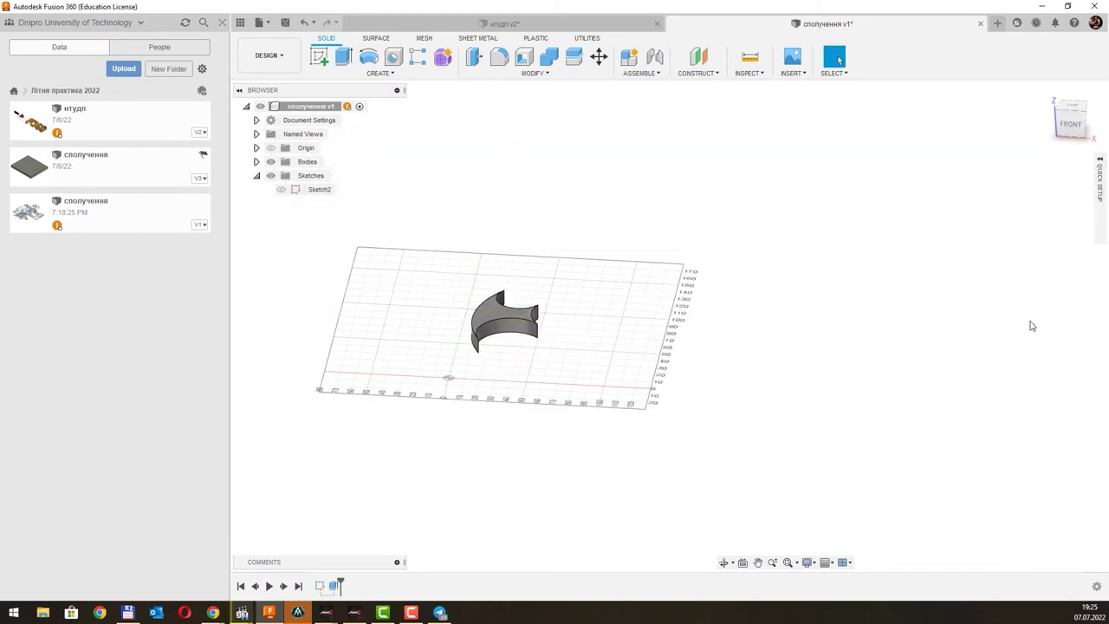
Step: Show Sketch2 and extrude the top bar and left curved profiles 20 cm, joined to the body
click(280, 190)
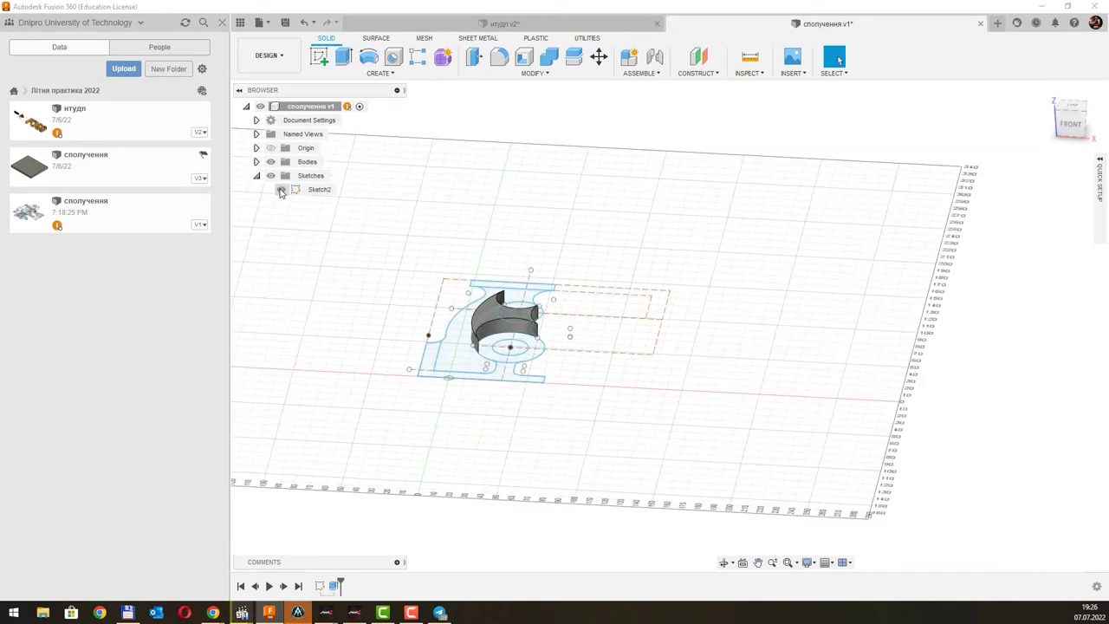
click(344, 59)
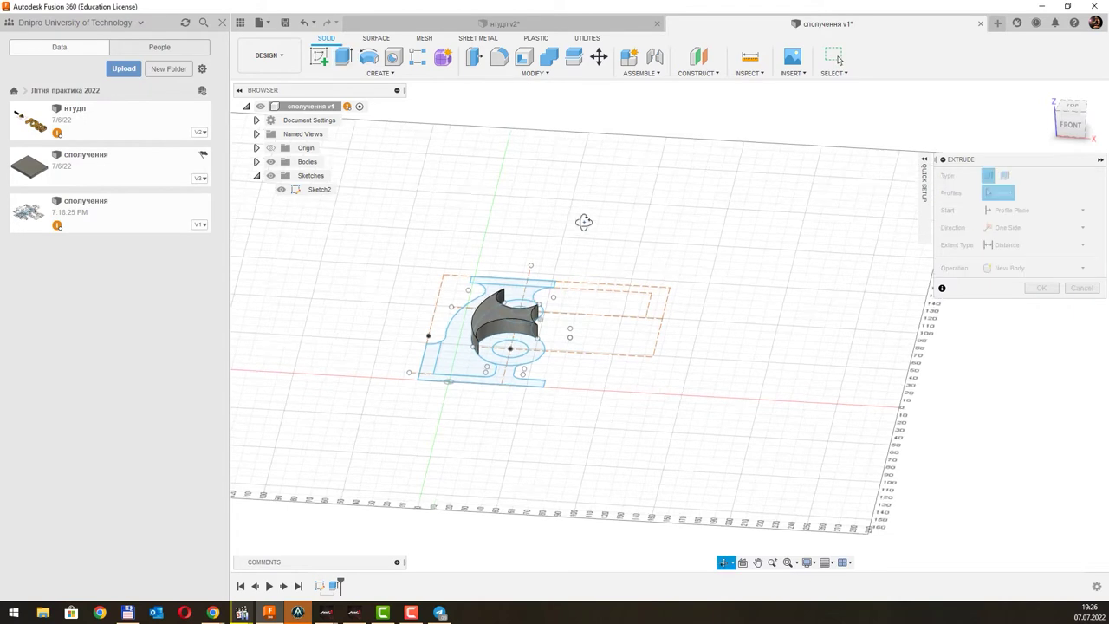
click(512, 268)
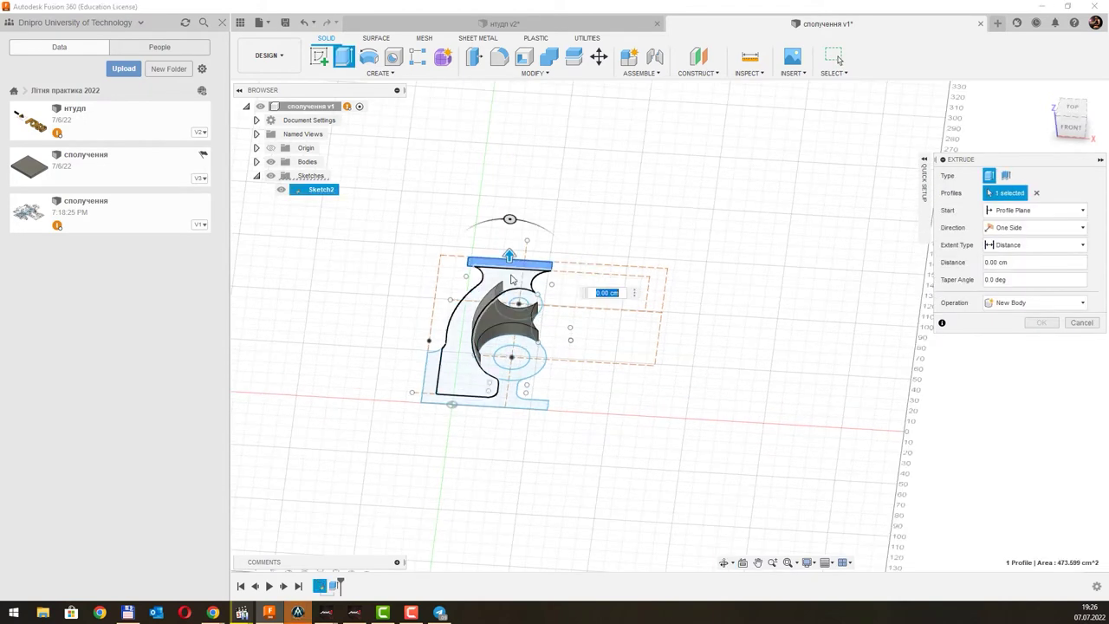
click(464, 329)
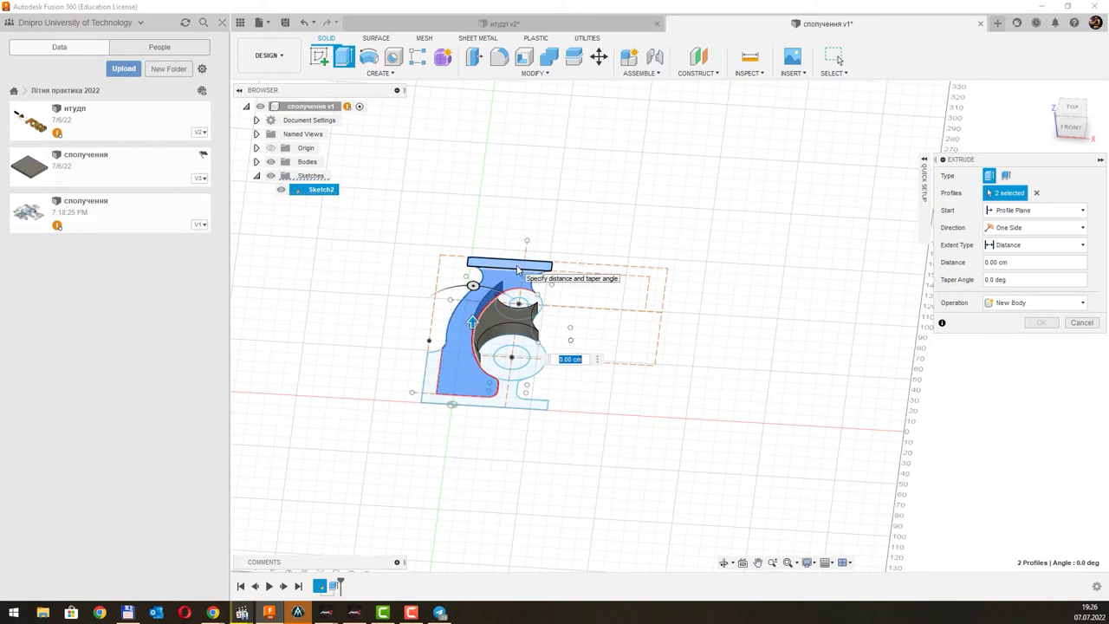
click(468, 347)
click(464, 340)
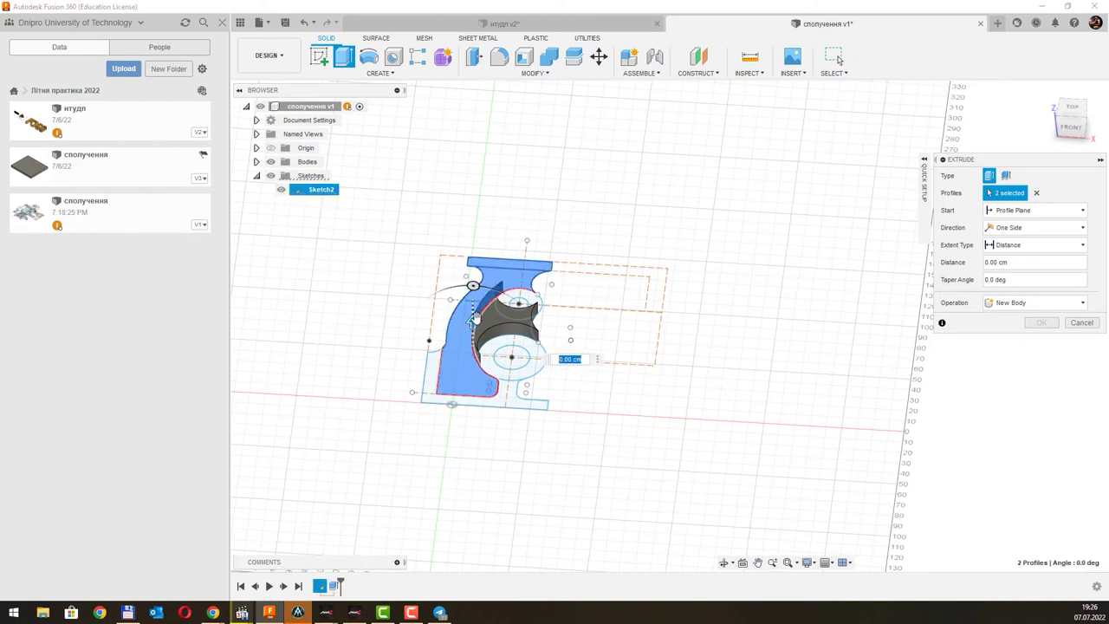
drag(473, 322, 472, 299)
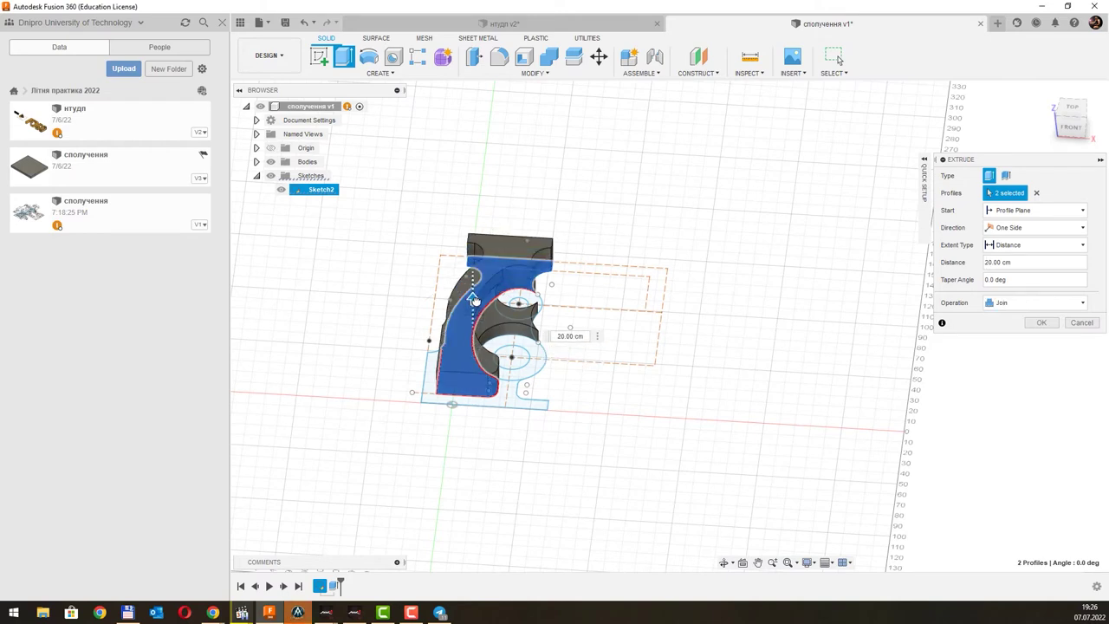
click(1043, 323)
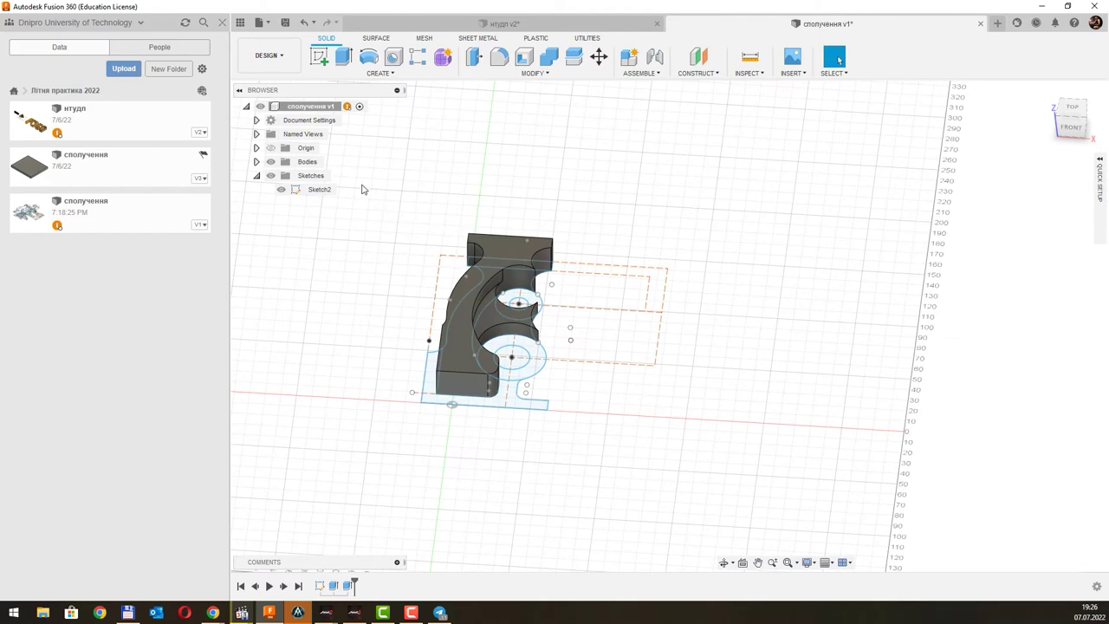
click(344, 57)
Step: Select the L-shaped base profile and both circle rings
click(513, 401)
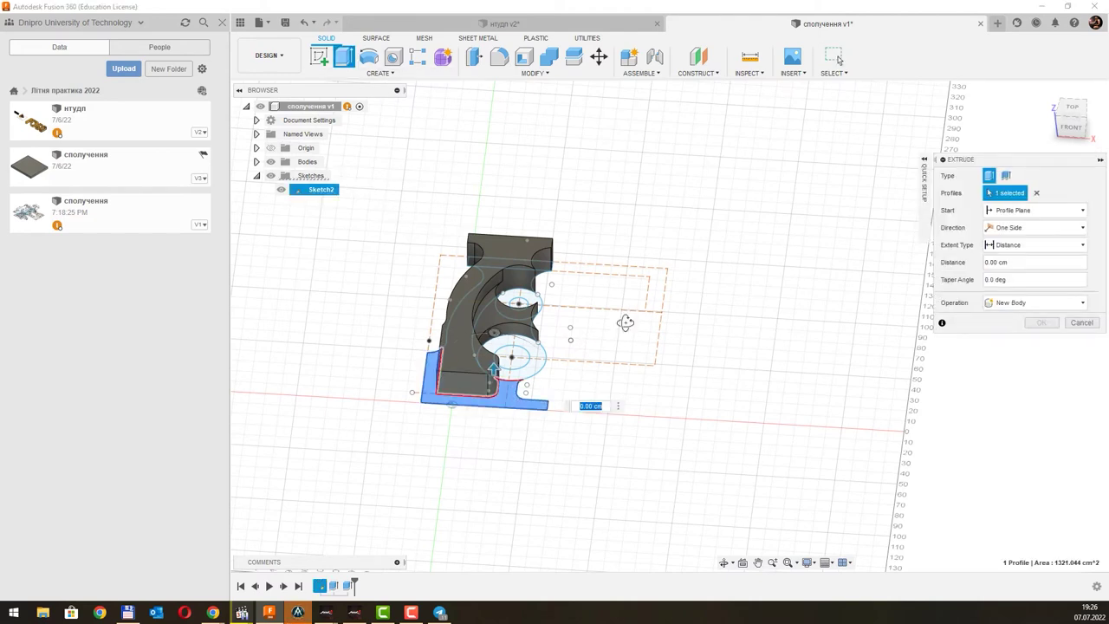
shift+middle_drag(626, 323, 586, 366)
click(524, 334)
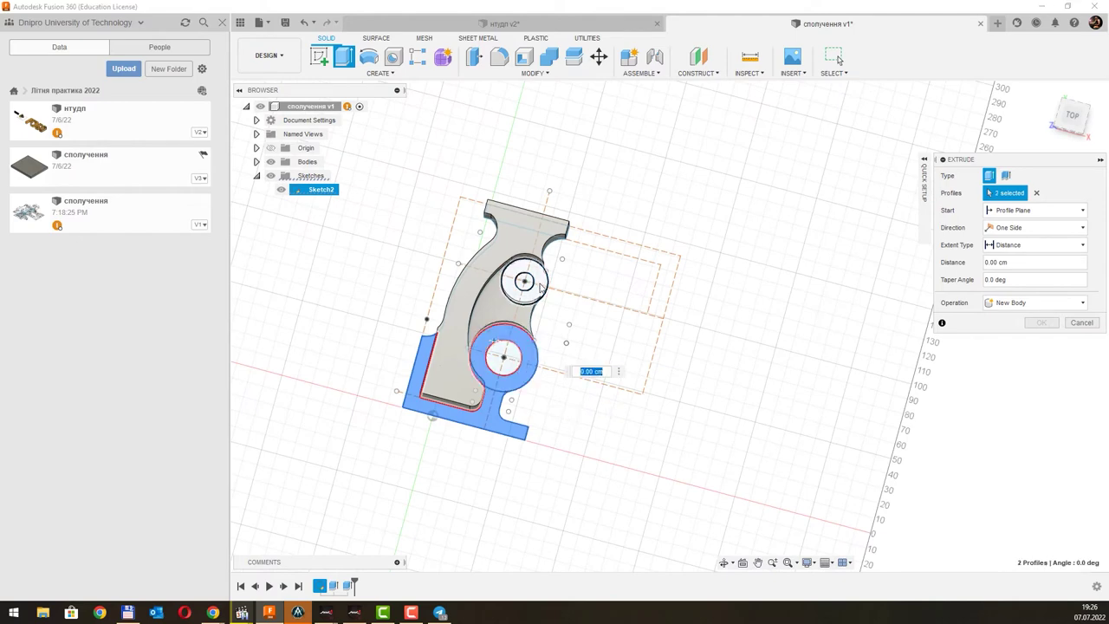
click(540, 288)
shift+middle_drag(639, 325, 649, 289)
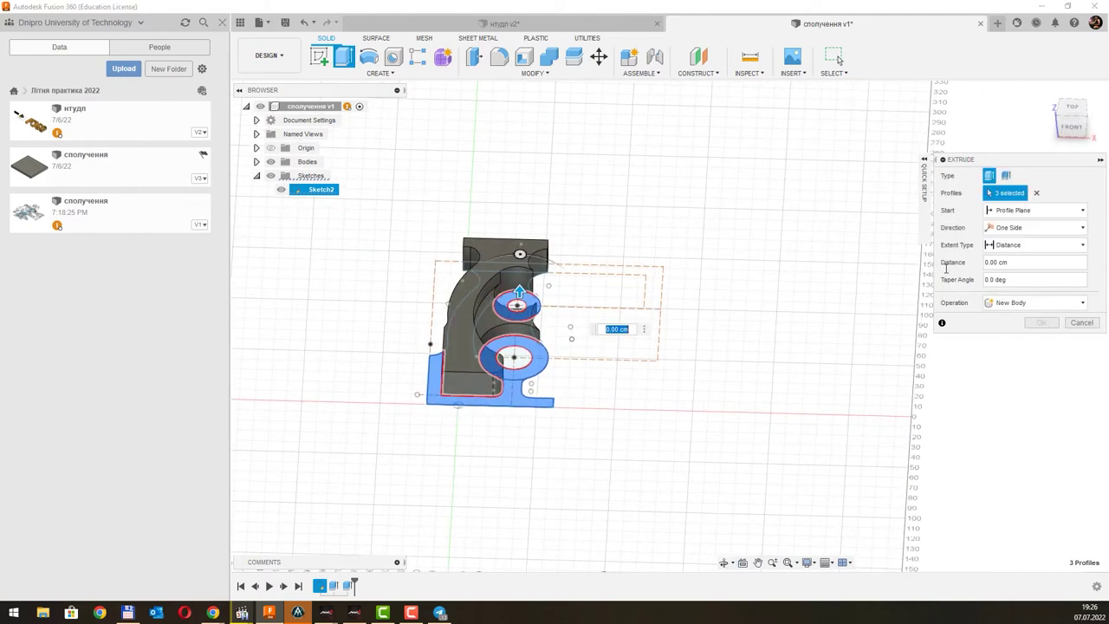
Step: Extrude the three profiles 10 cm with the New Body operation
text(10)
key(Return)
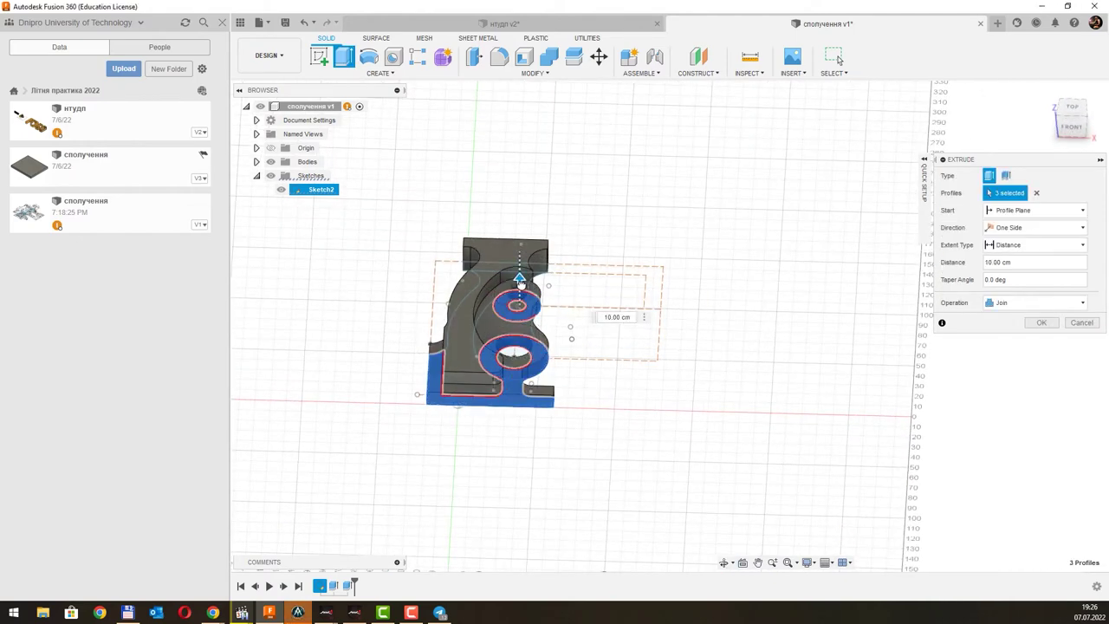
mouse_move(638, 359)
shift+middle_down()
mouse_move(572, 247)
mouse_move(688, 362)
shift+middle_up()
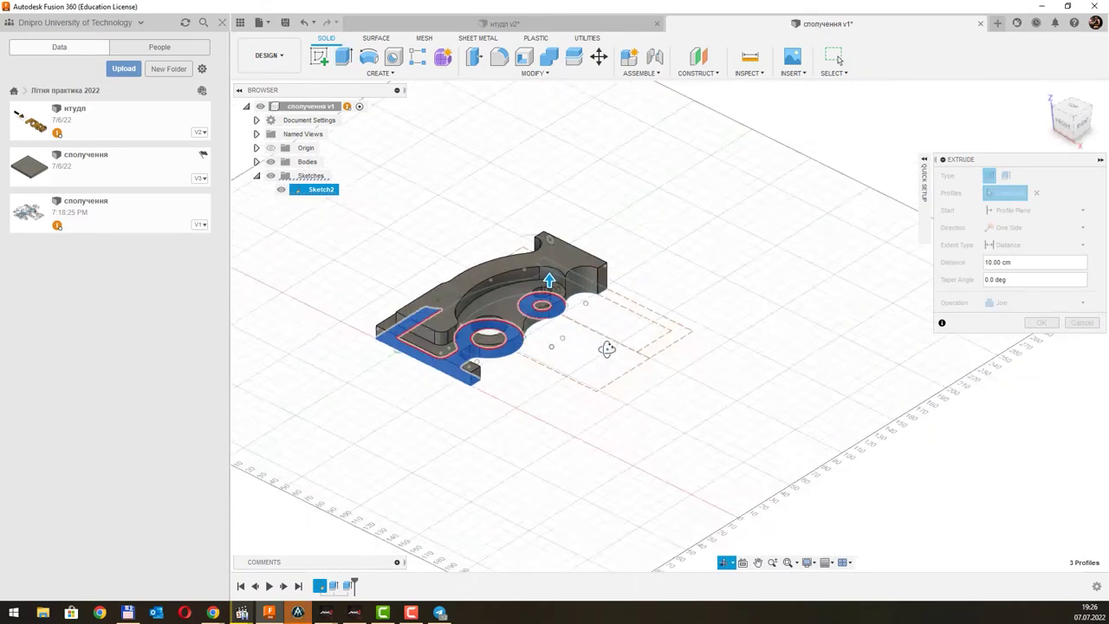
click(1059, 304)
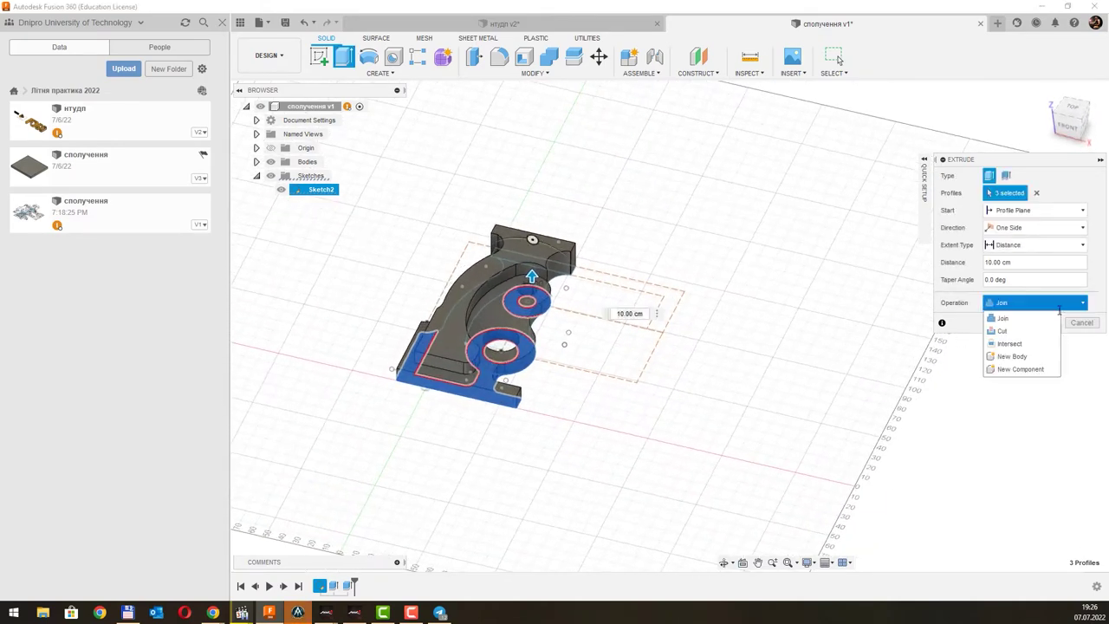
click(1014, 356)
click(1050, 322)
mouse_move(678, 304)
shift+middle_down()
mouse_move(652, 271)
mouse_move(701, 317)
mouse_move(690, 321)
shift+middle_up()
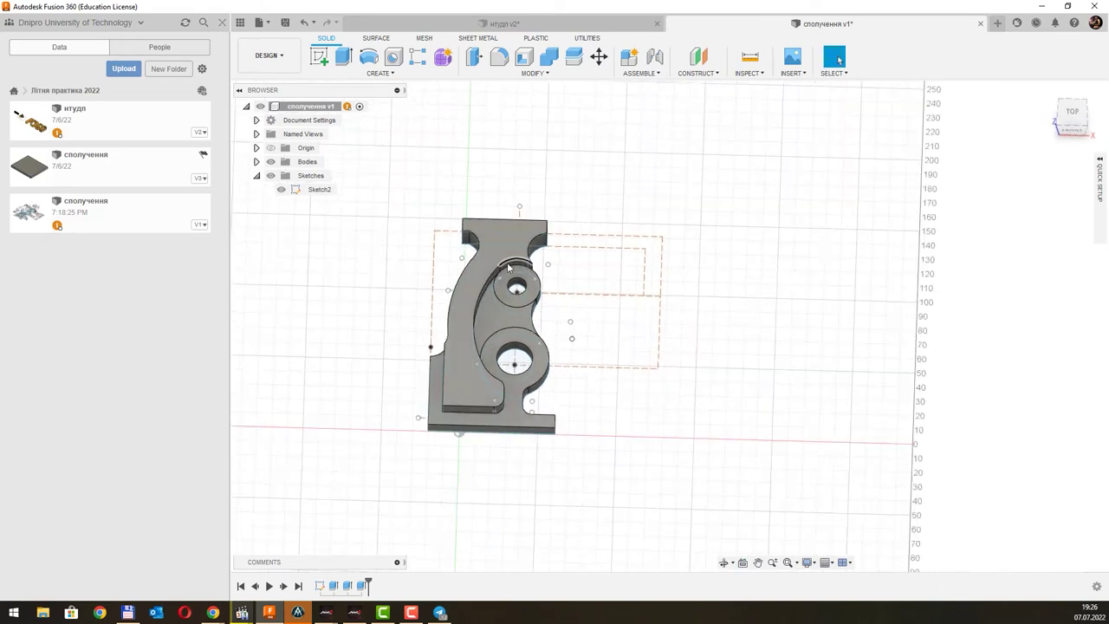
click(286, 26)
text(3D)
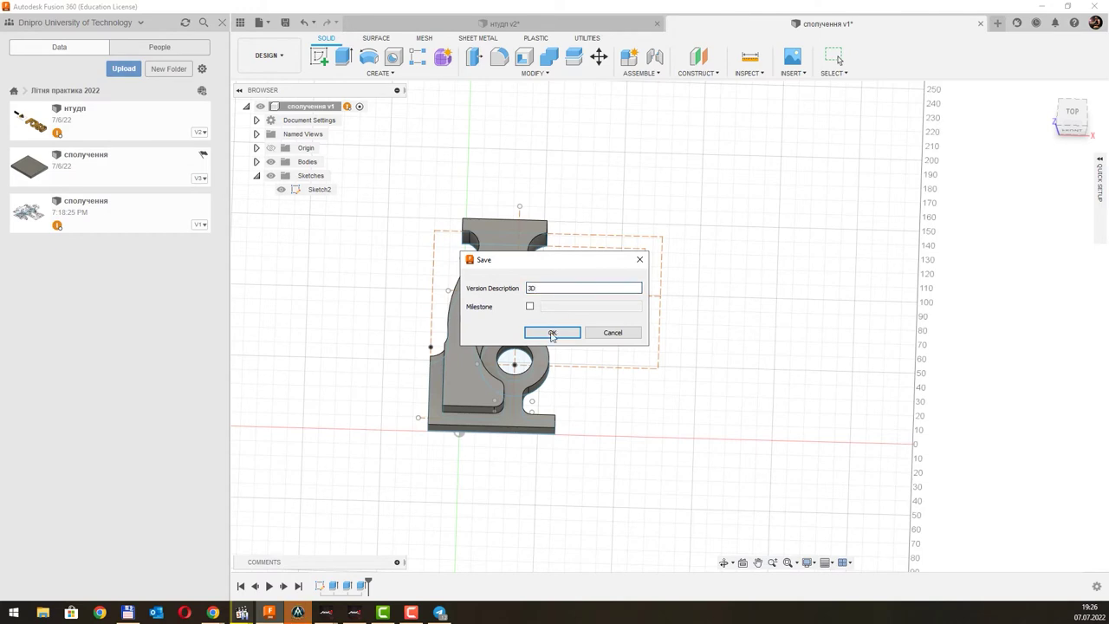
Step: Confirm saving the design as version 2 with the comment '3D'
click(552, 333)
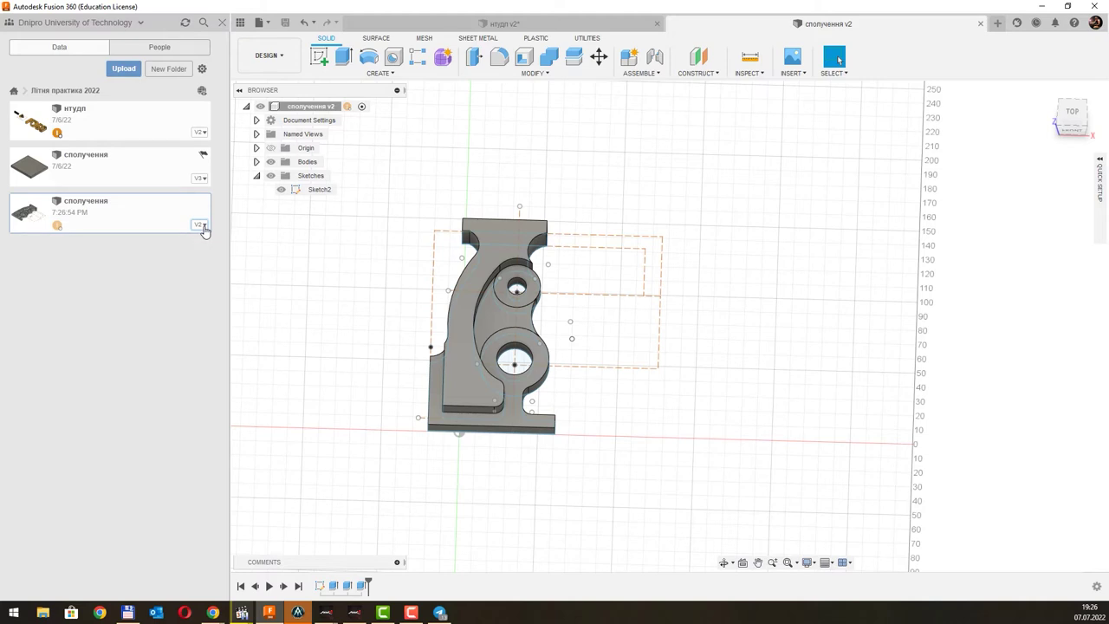
mouse_move(109, 212)
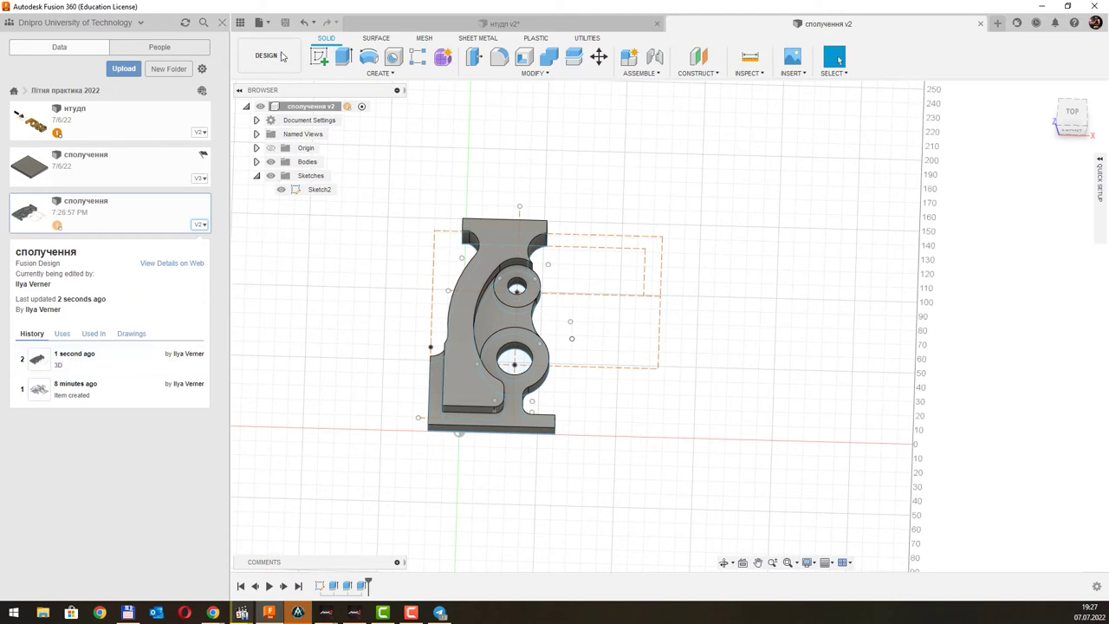
click(260, 22)
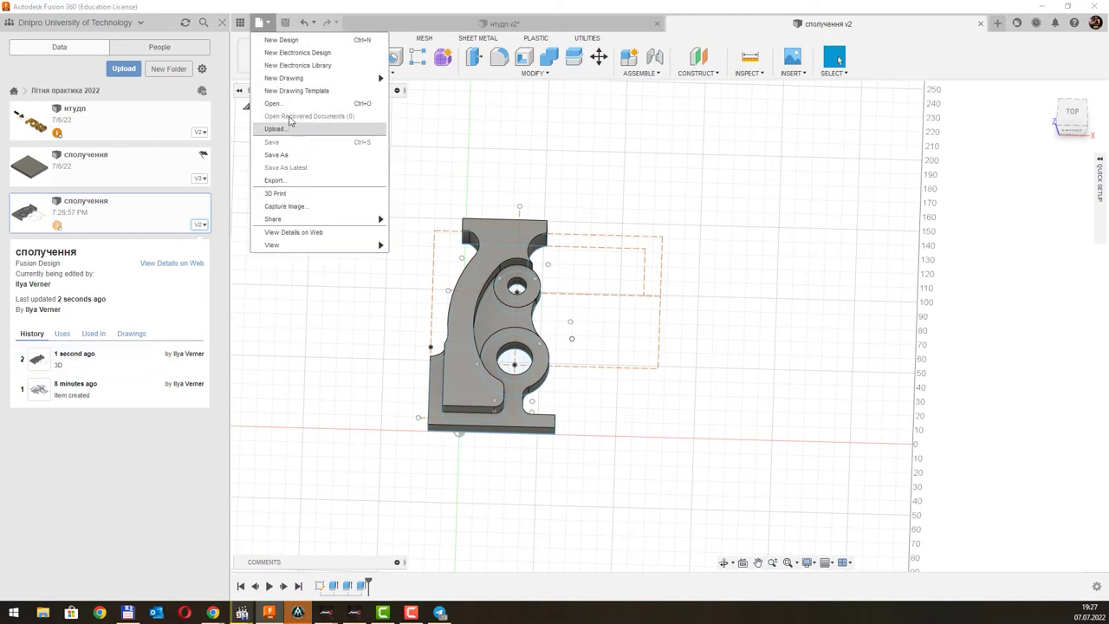
mouse_move(284, 78)
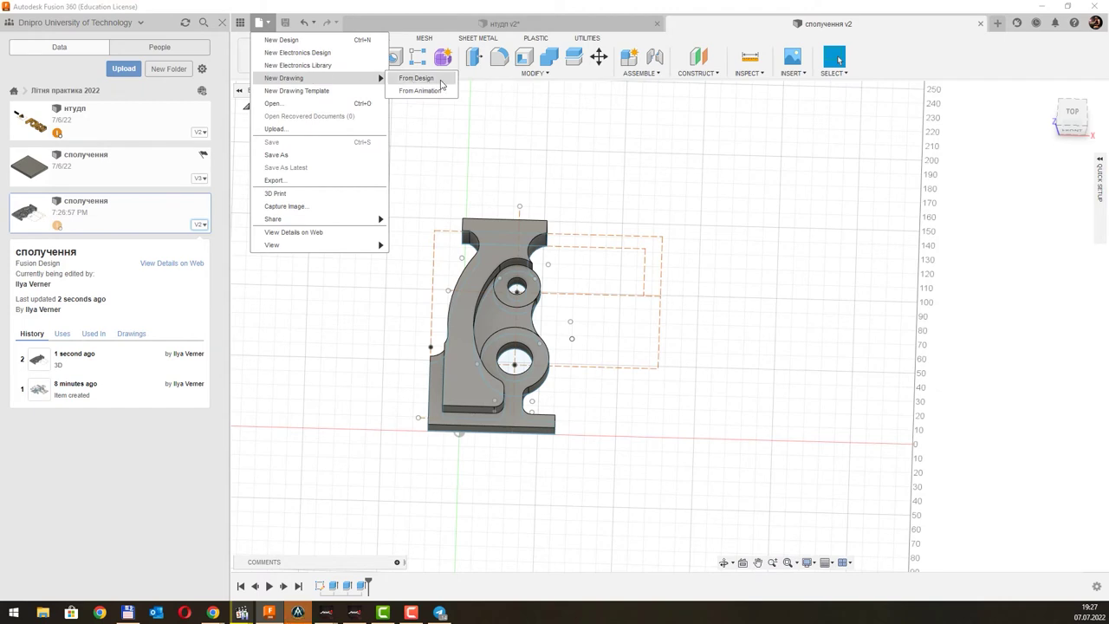
Step: Create a new ISO, millimetre, A3 drawing from the сполучення design
click(418, 78)
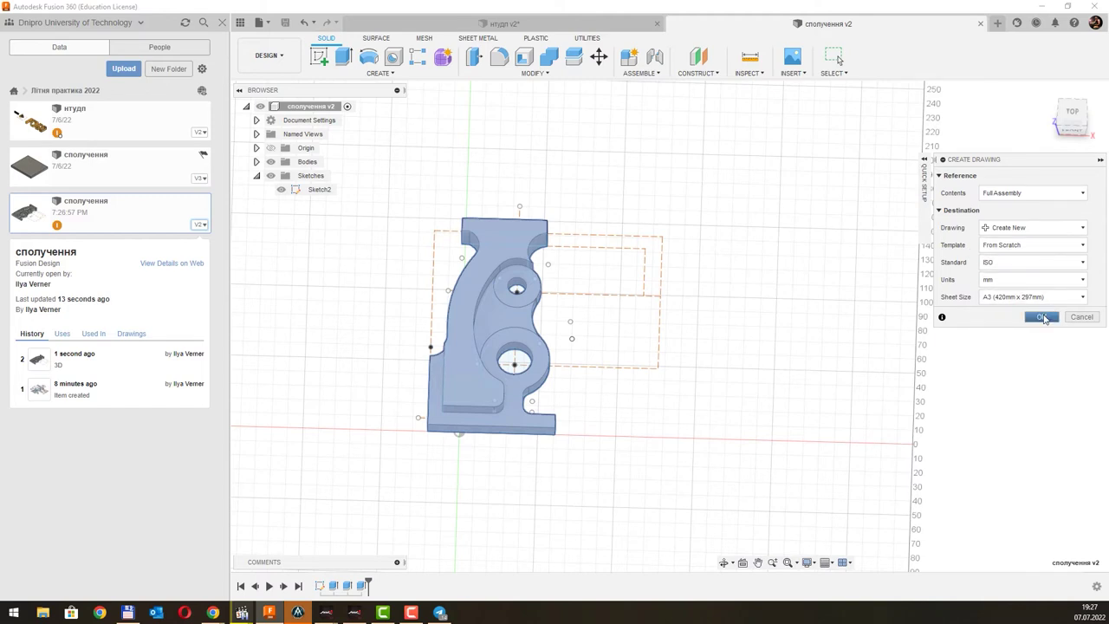
click(1042, 318)
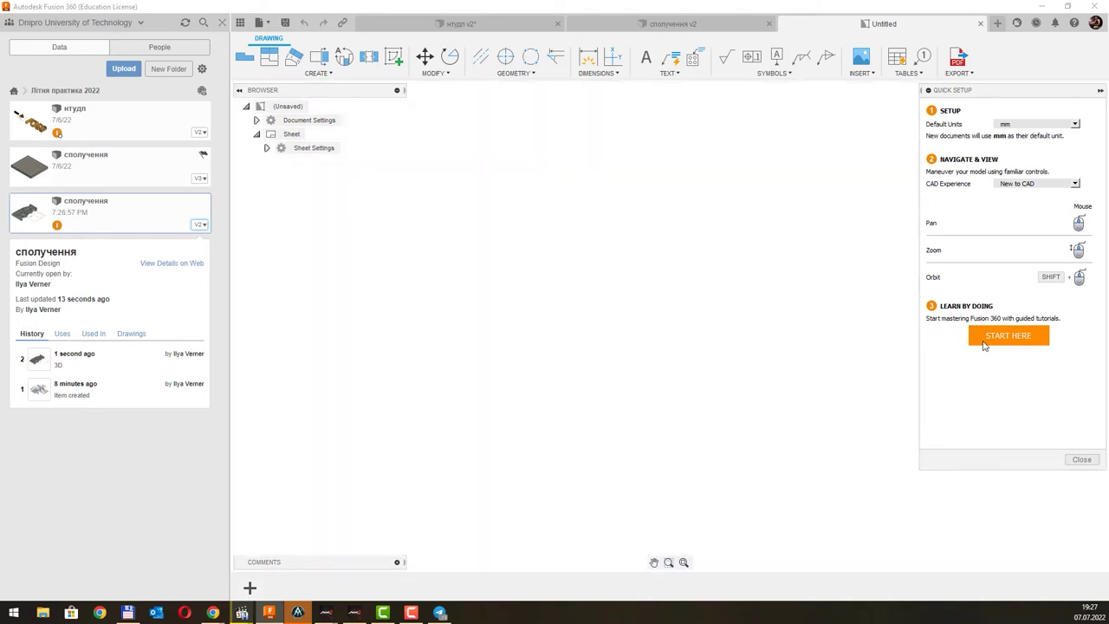
Step: Place a TOP base view at 1:10 scale, unshaded edges style, left of sheet centre
click(1101, 92)
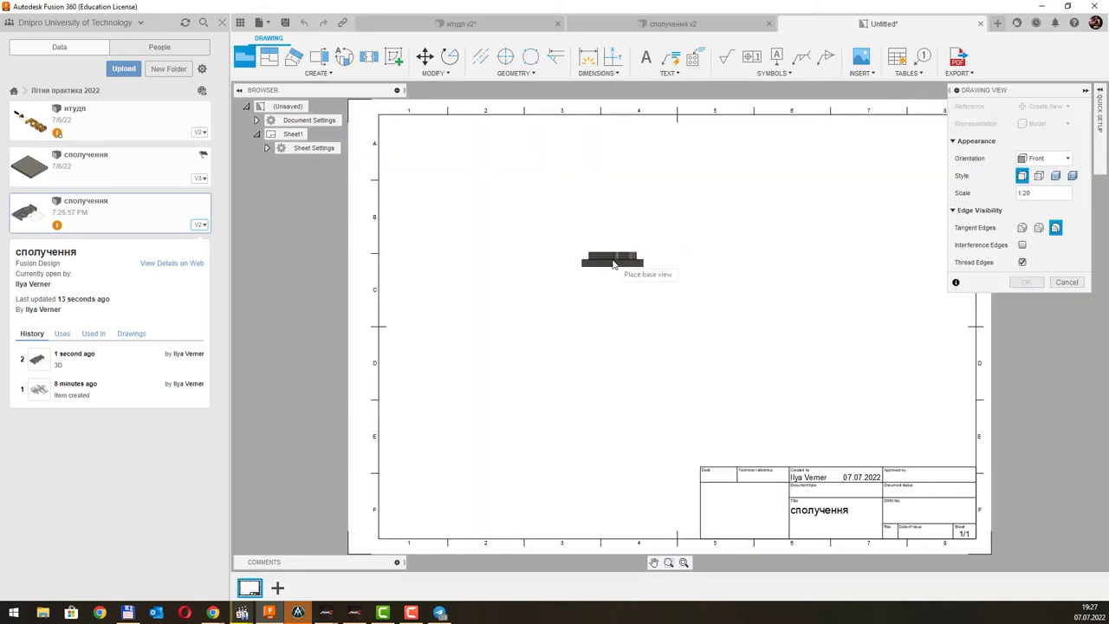
click(1045, 159)
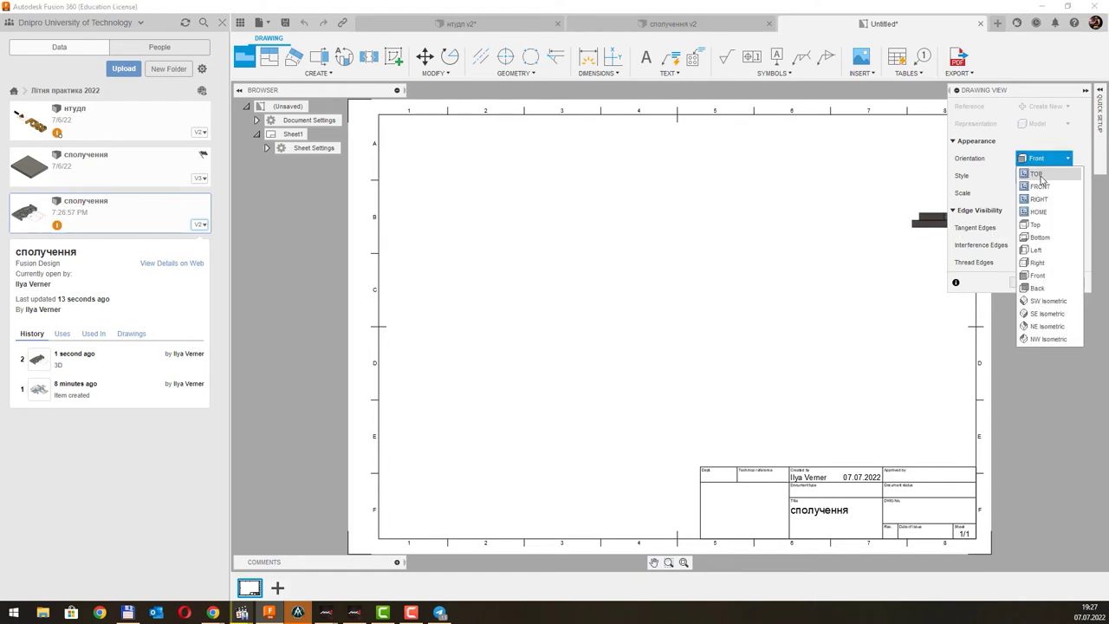
click(1044, 177)
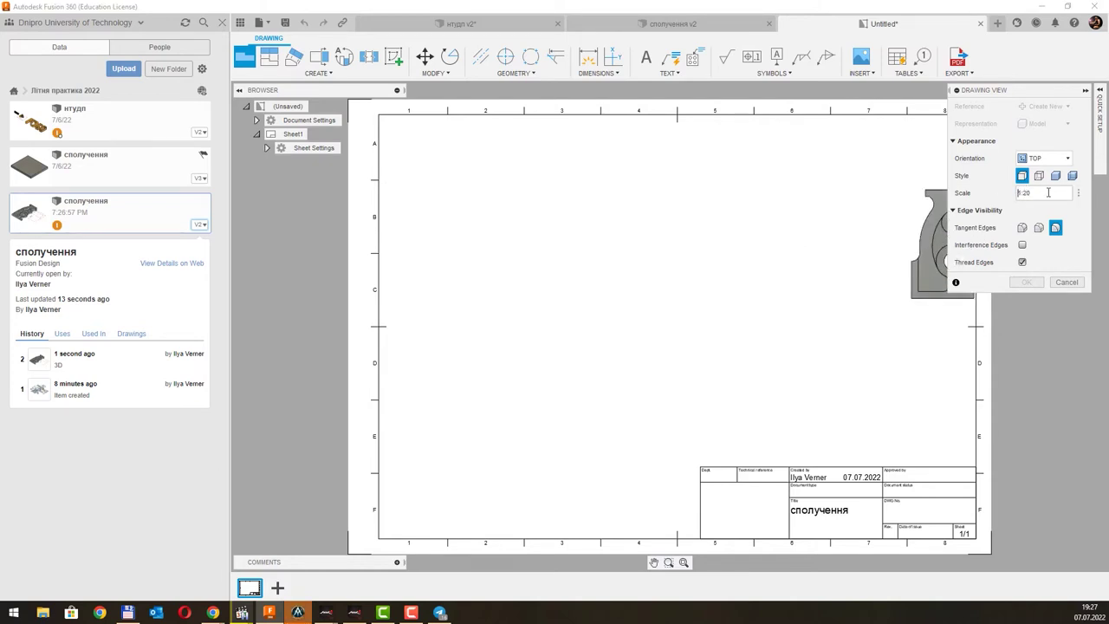
click(1079, 193)
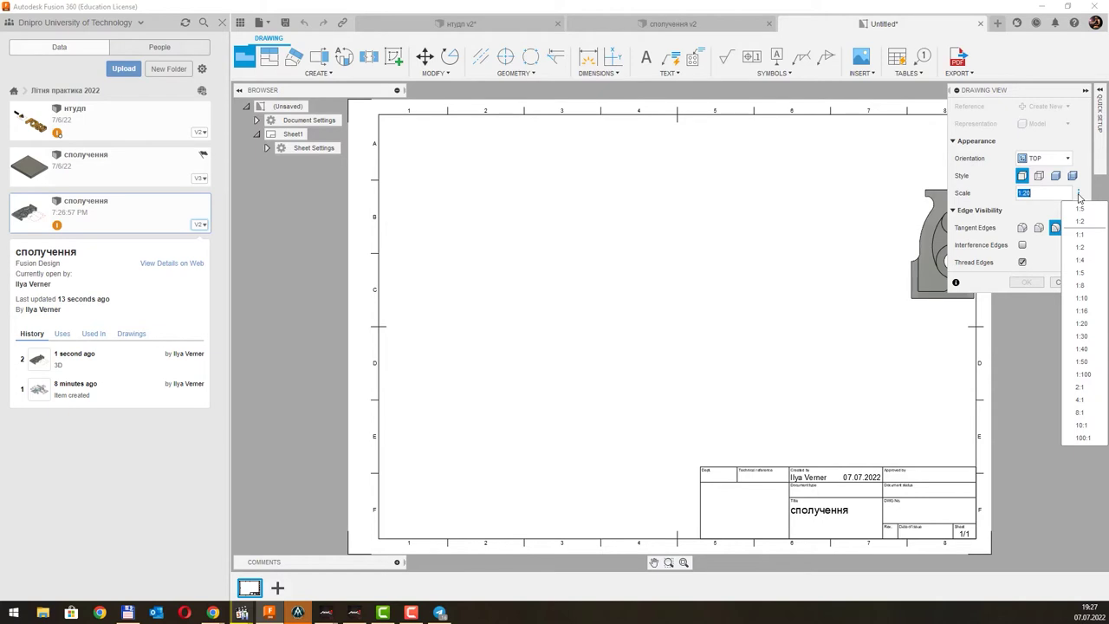
click(1080, 211)
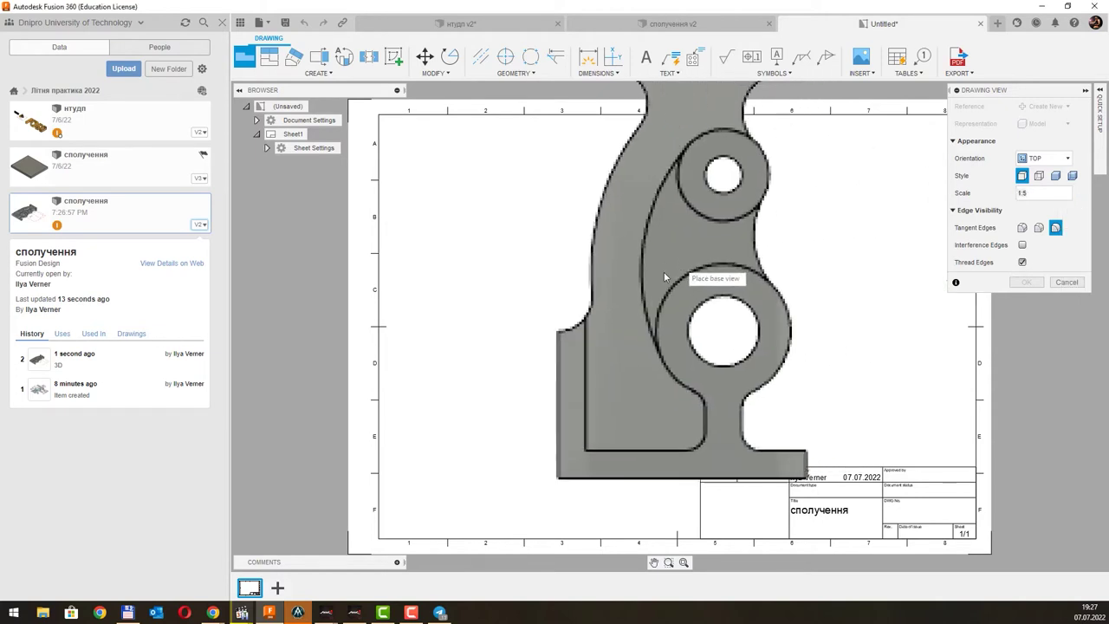
click(1080, 194)
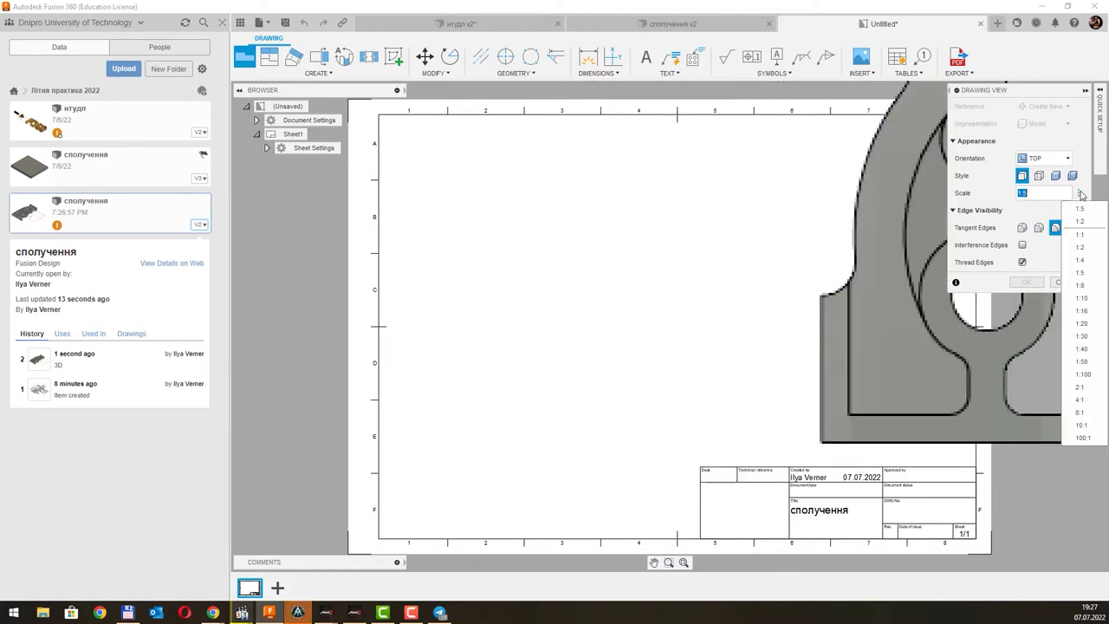
click(1076, 298)
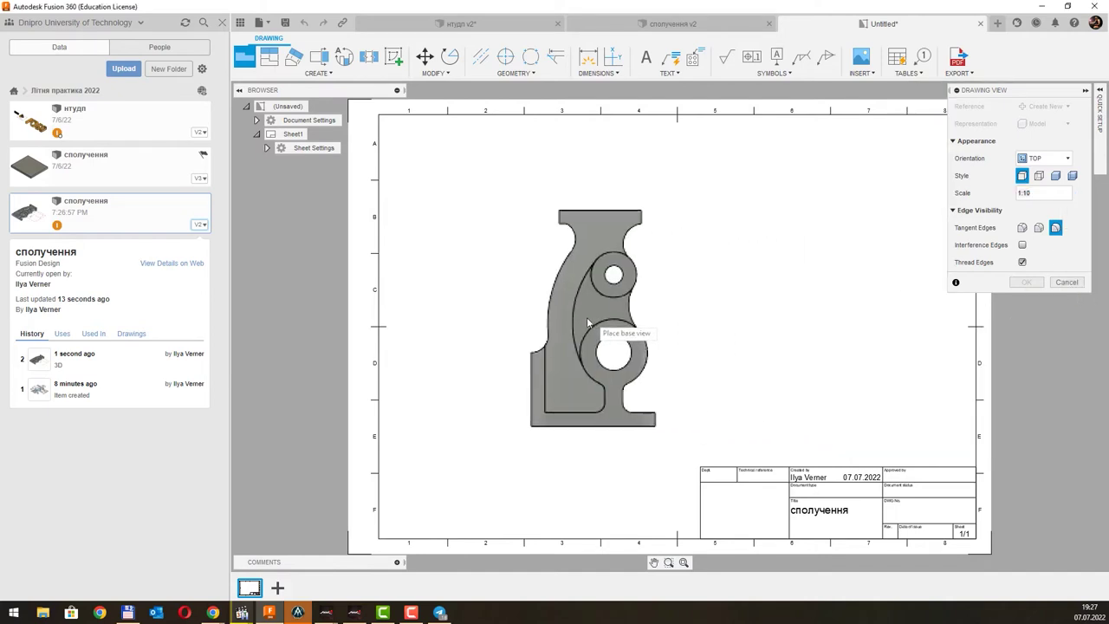
click(553, 291)
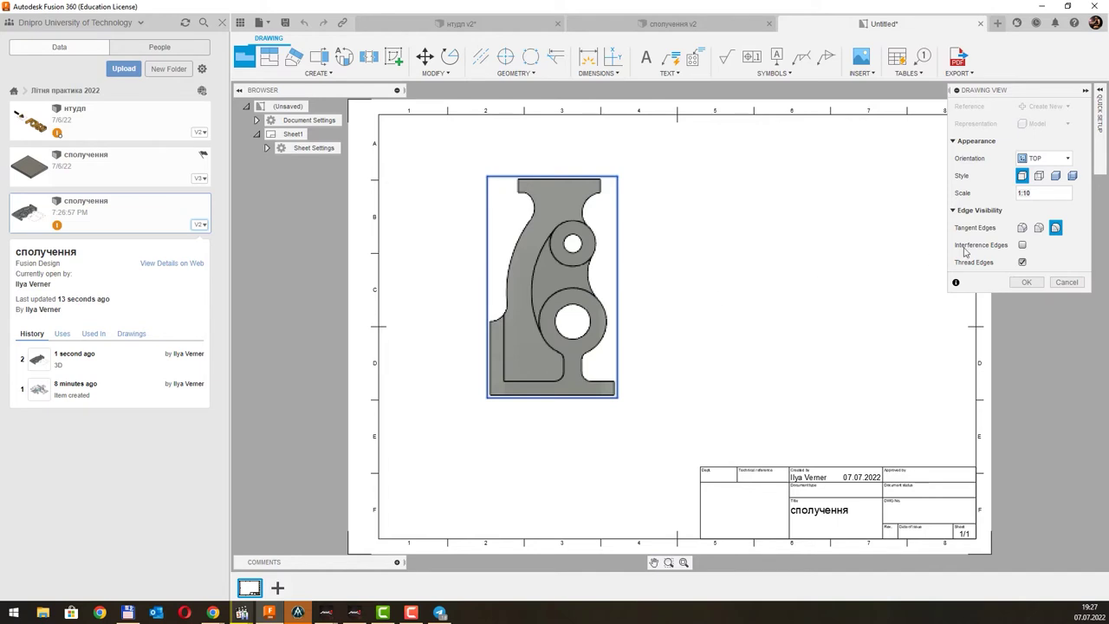
click(1041, 177)
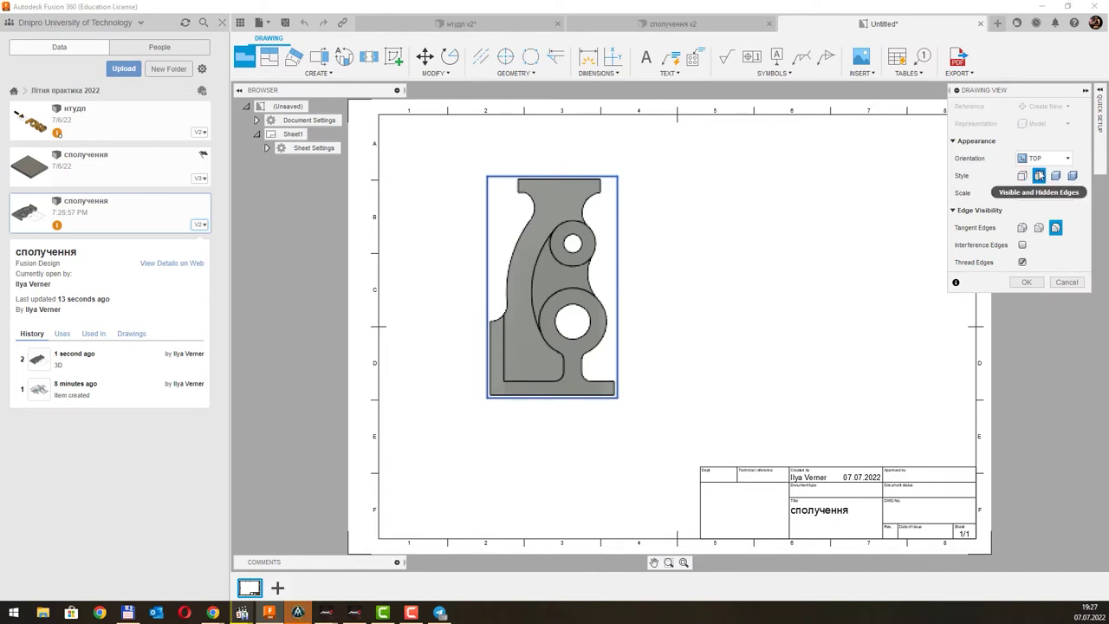
click(1027, 283)
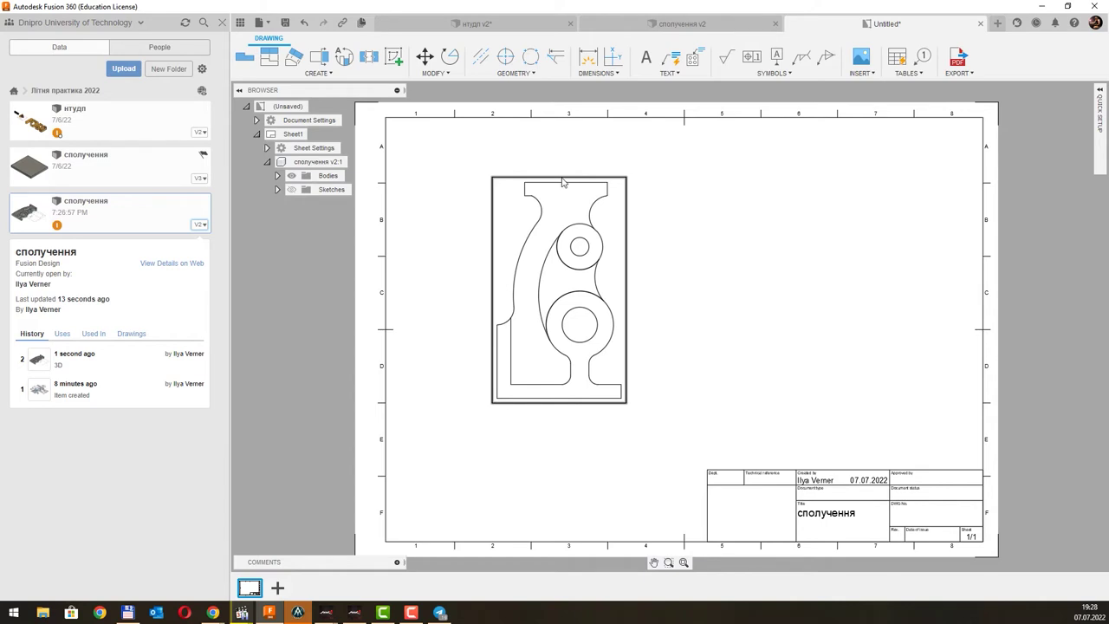
Step: Dimension the top edge as the 540 width and the bottom edge as the 810 base width
scroll(563, 182, up, 2)
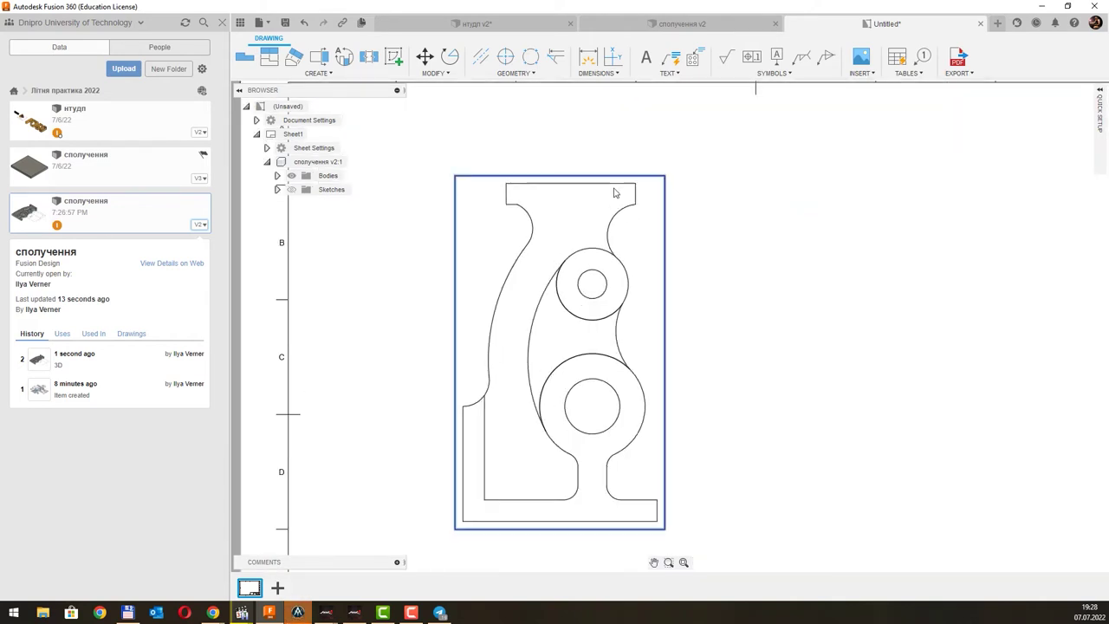
key(d)
click(596, 185)
click(598, 165)
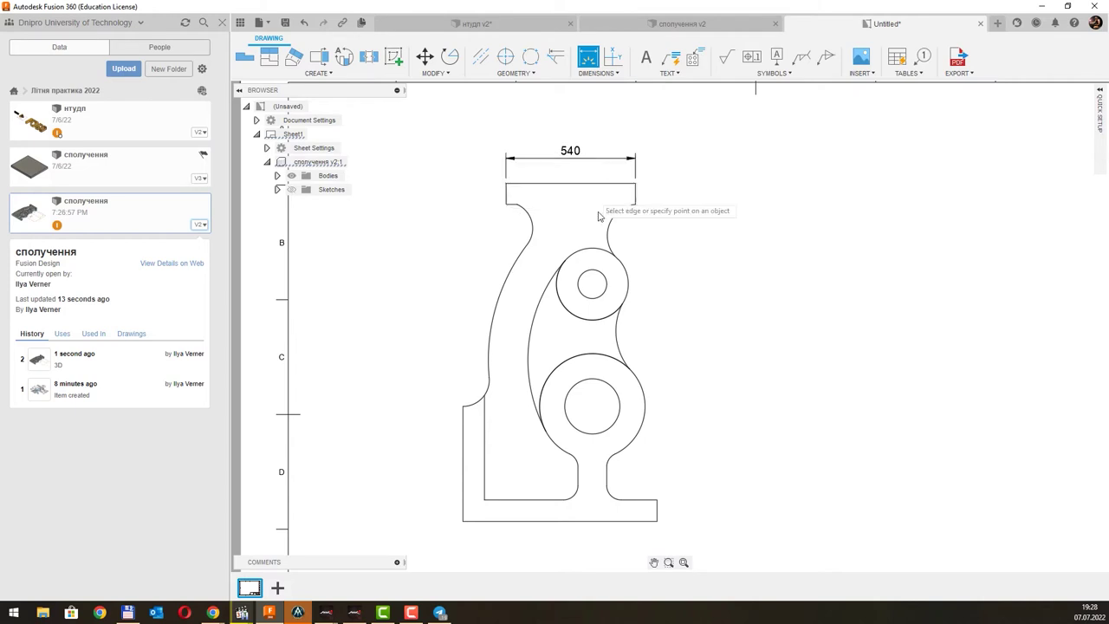
scroll(606, 277, down, 1)
scroll(607, 381, up, 1)
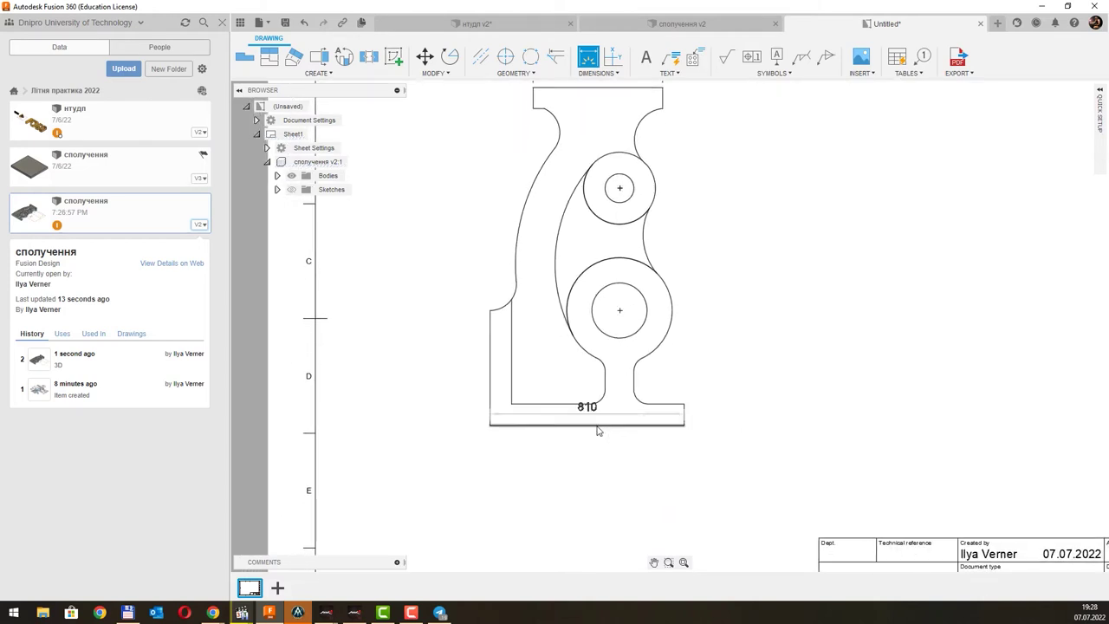
click(596, 425)
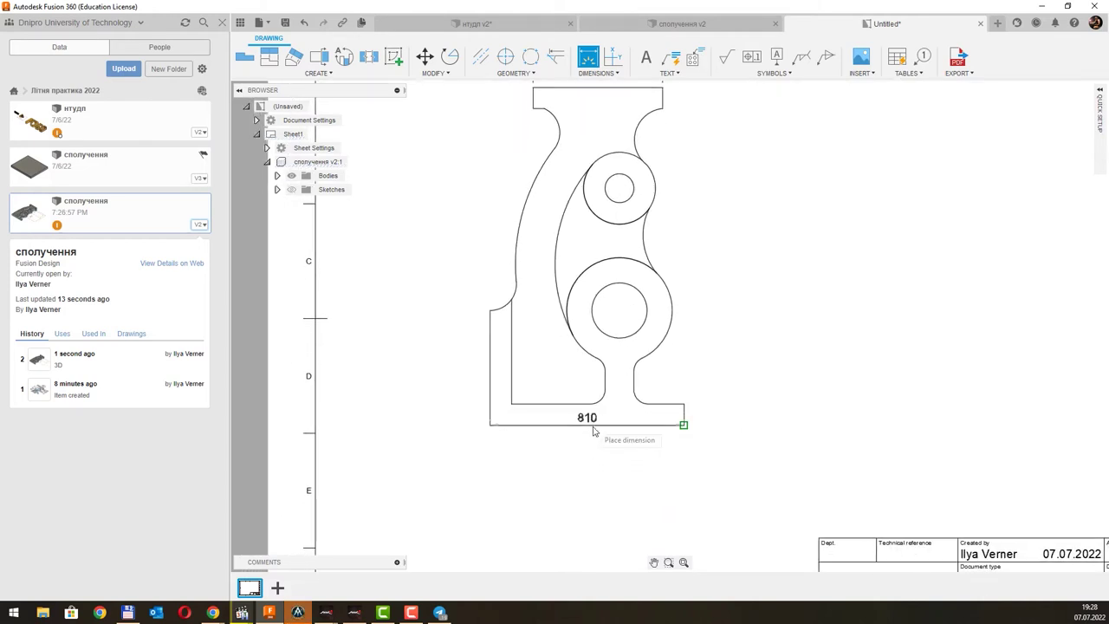
click(596, 470)
Step: Add the 480 height on the left and the 90 base thickness on the right
click(489, 382)
click(434, 375)
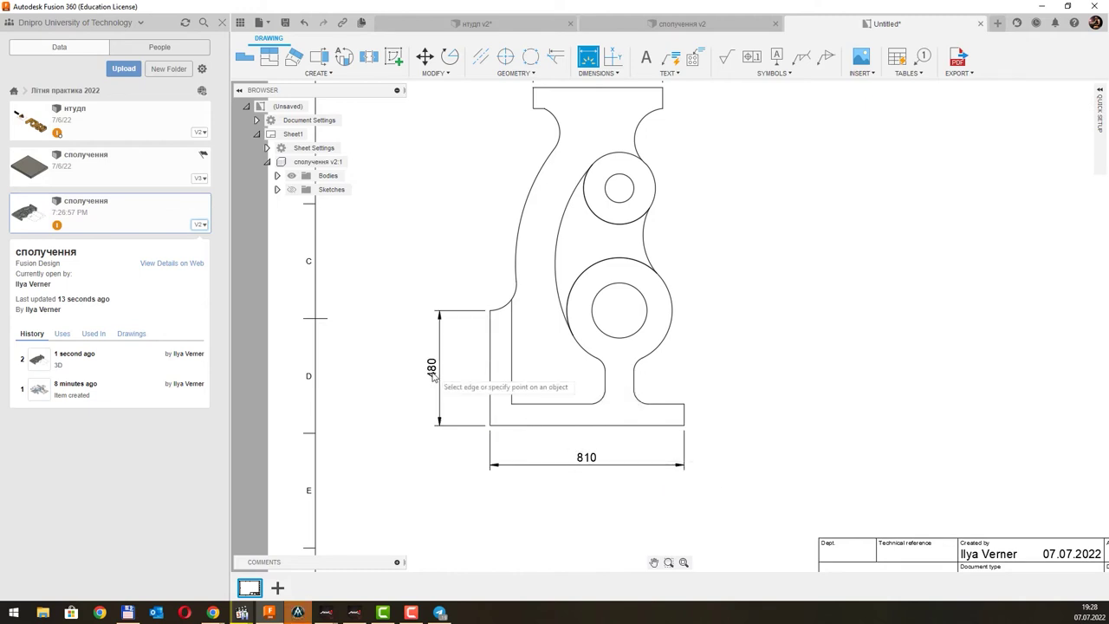
click(683, 419)
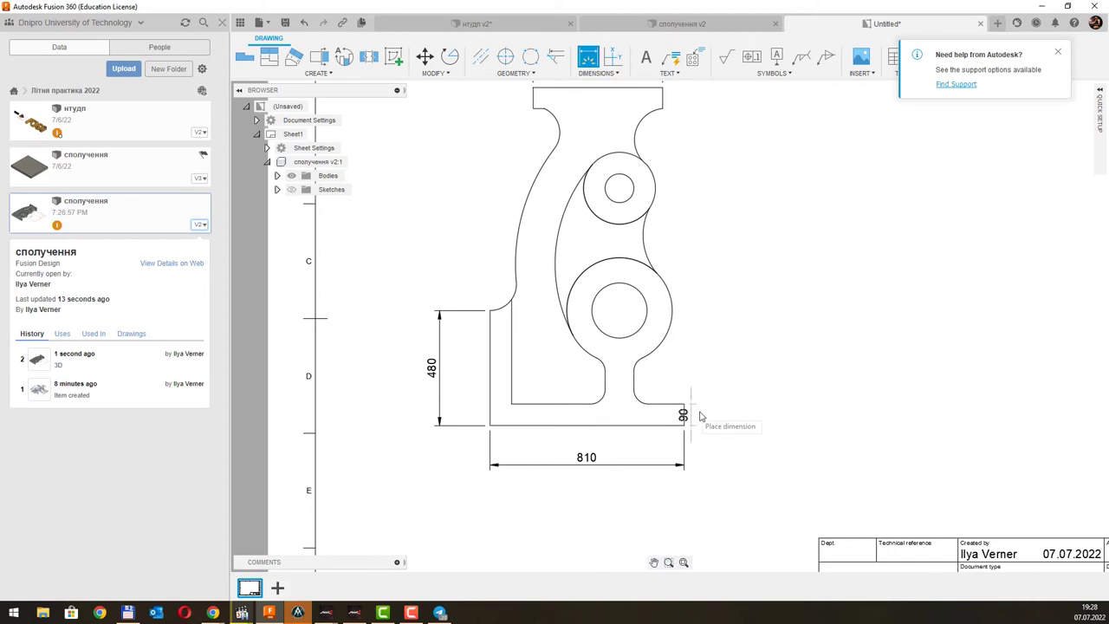
click(733, 414)
mouse_move(705, 247)
middle_down()
mouse_move(702, 372)
mouse_move(735, 295)
middle_up()
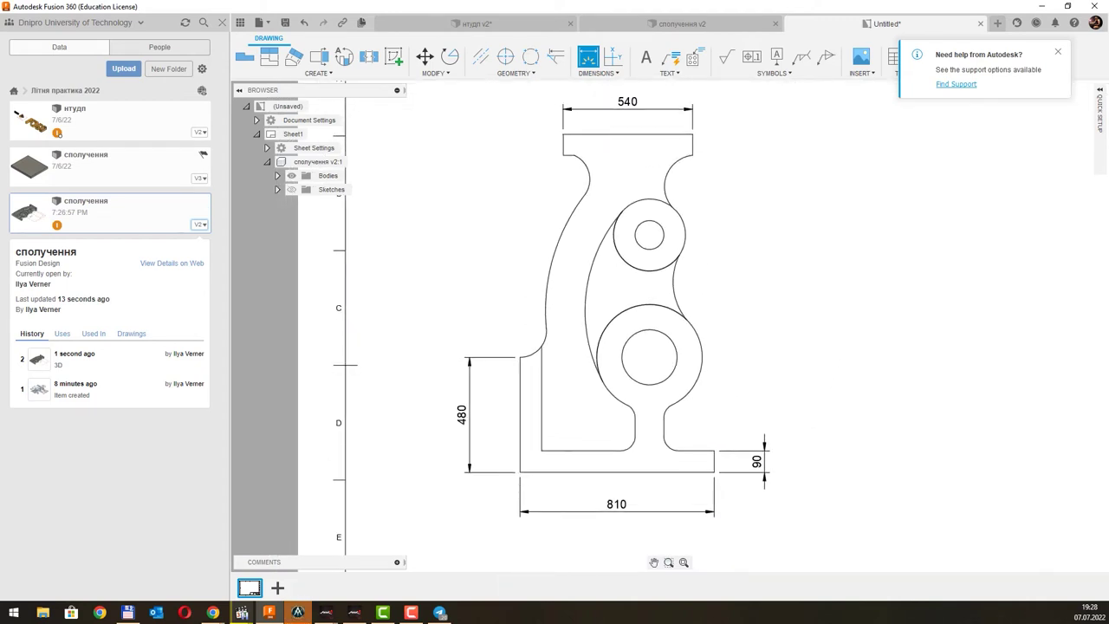
middle_drag(671, 341, 638, 371)
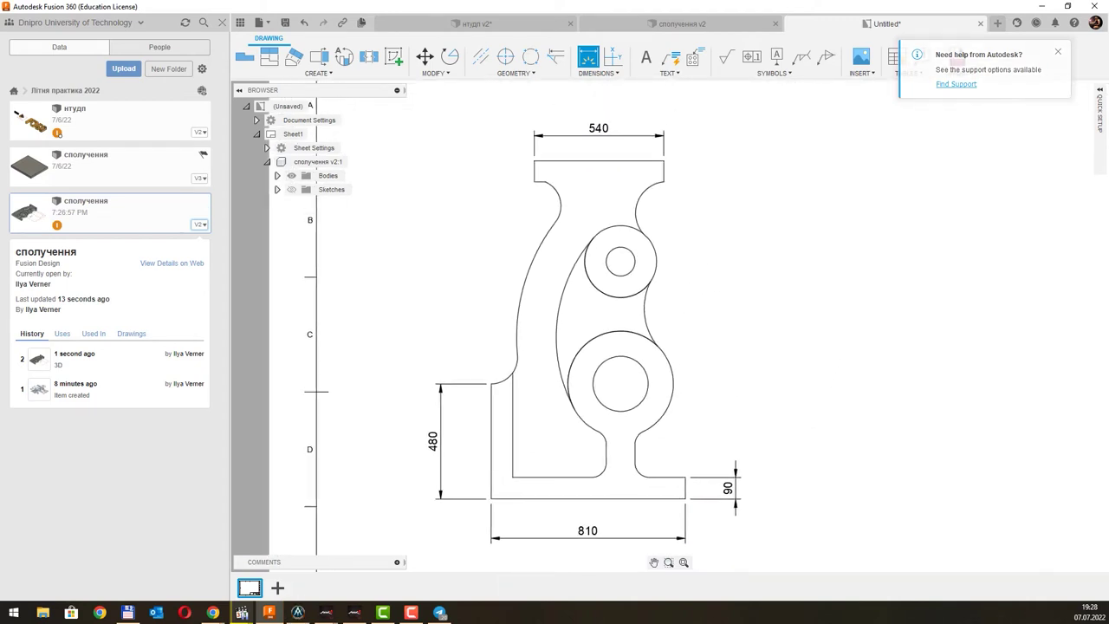
Step: Dimension the holes: Ø230 and R220 on the lower one, Ø120 and R150 on the upper one
click(638, 371)
click(709, 349)
click(667, 371)
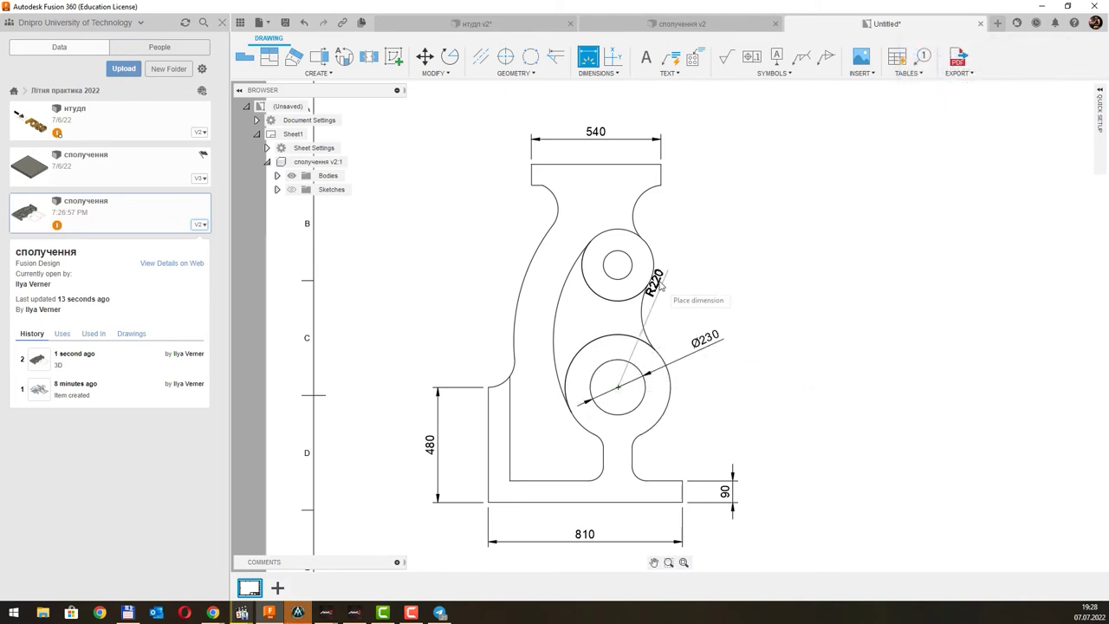
click(692, 381)
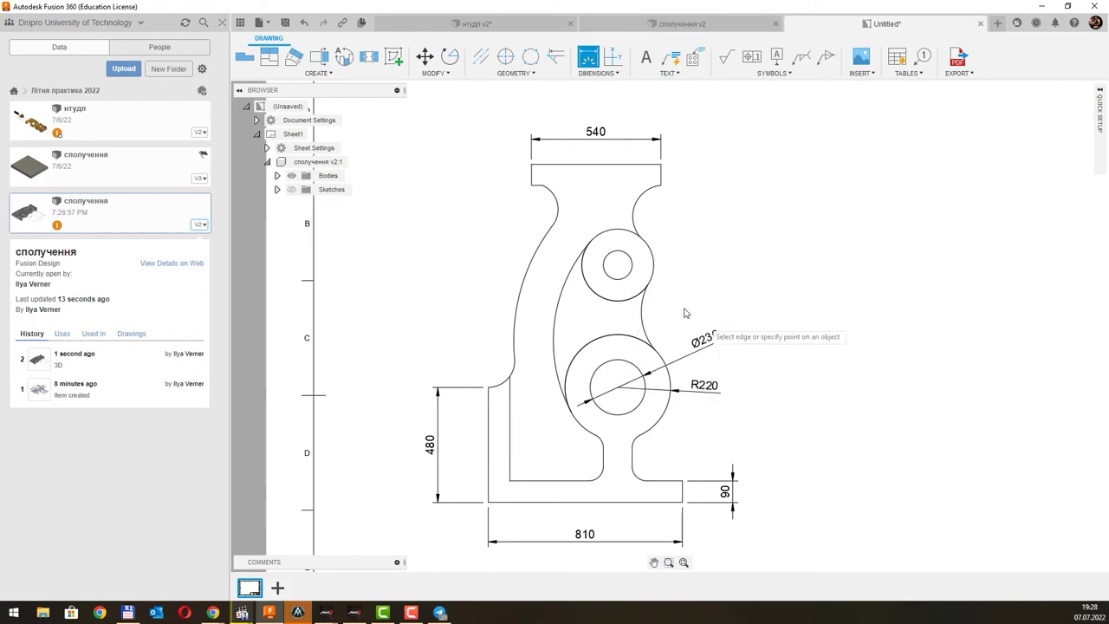
click(632, 269)
click(695, 240)
click(654, 273)
click(739, 283)
Step: Add radius dimensions R131.04, R110, R110, R630 and R249.39 to the bracket's arcs
click(653, 217)
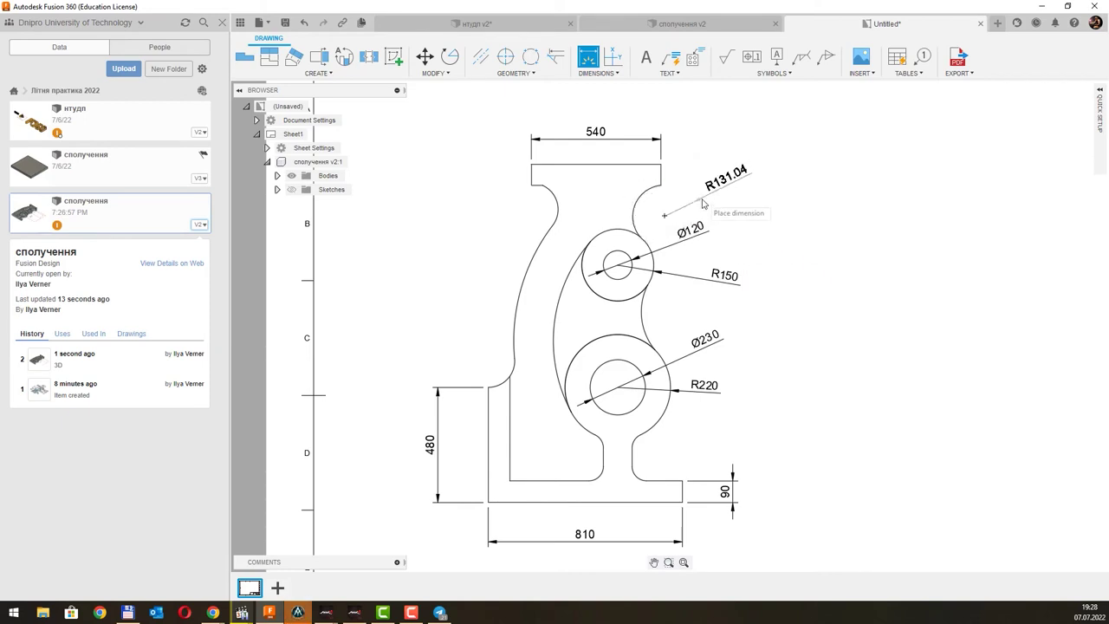
click(601, 194)
click(555, 198)
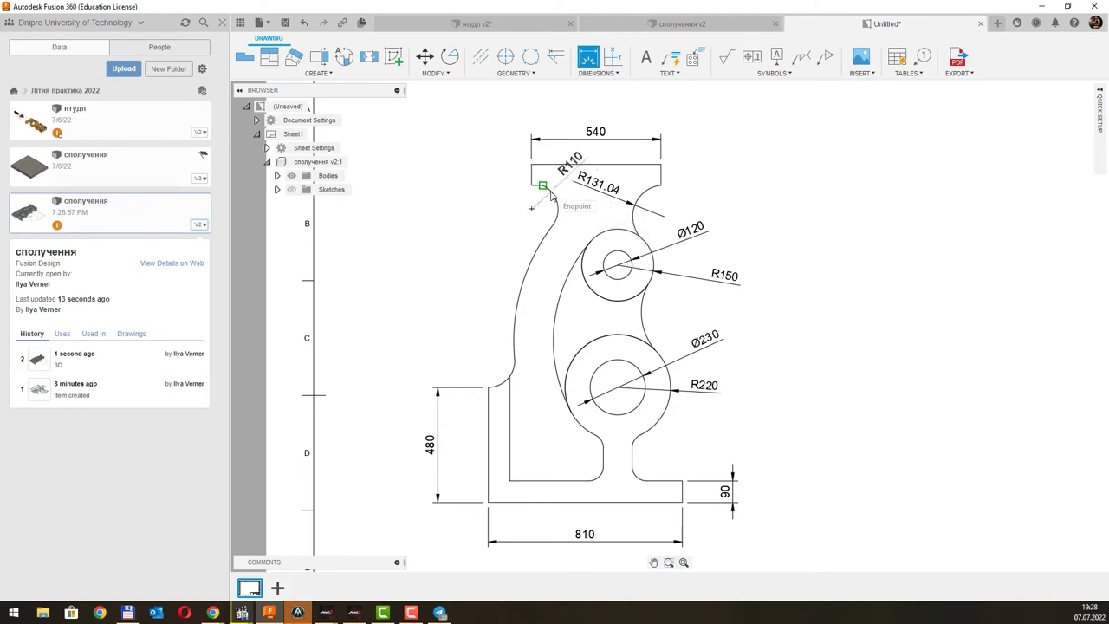
click(547, 203)
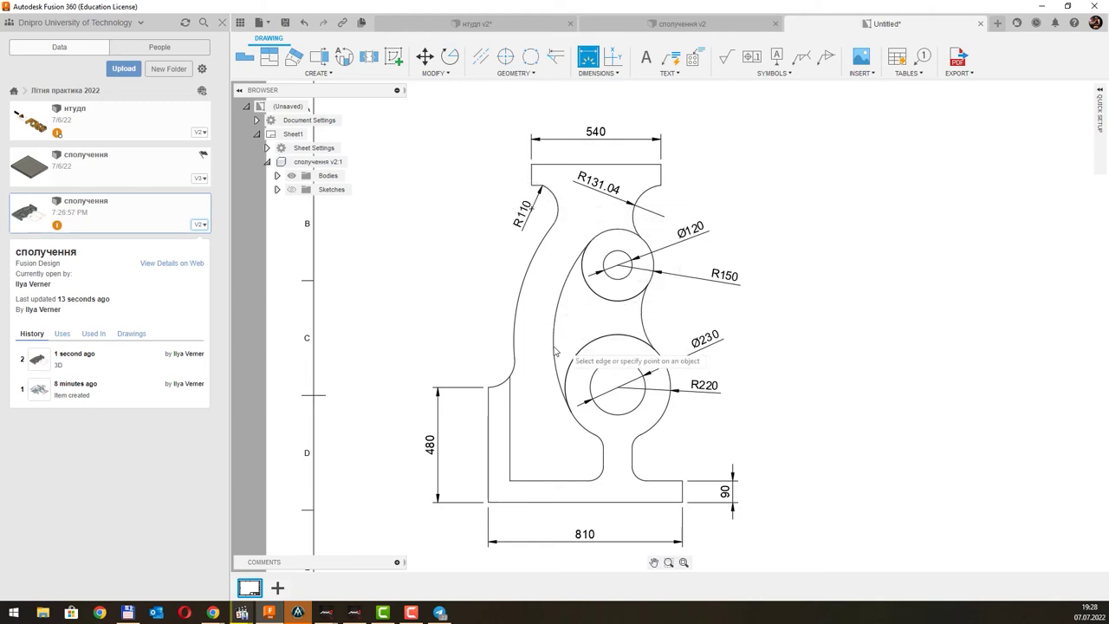
click(510, 371)
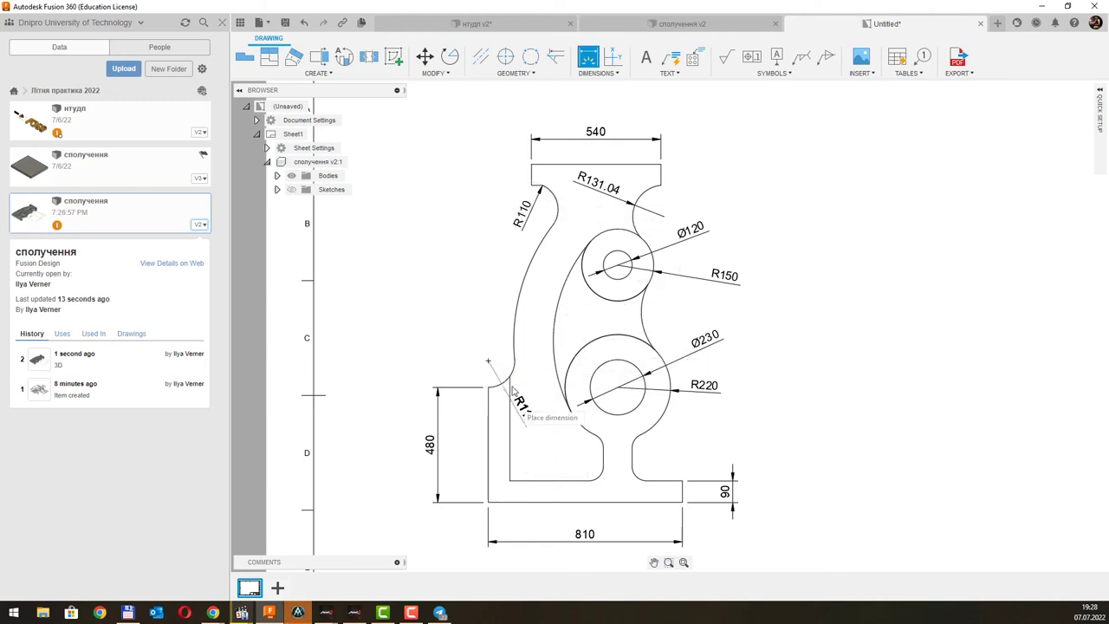
click(499, 373)
click(555, 342)
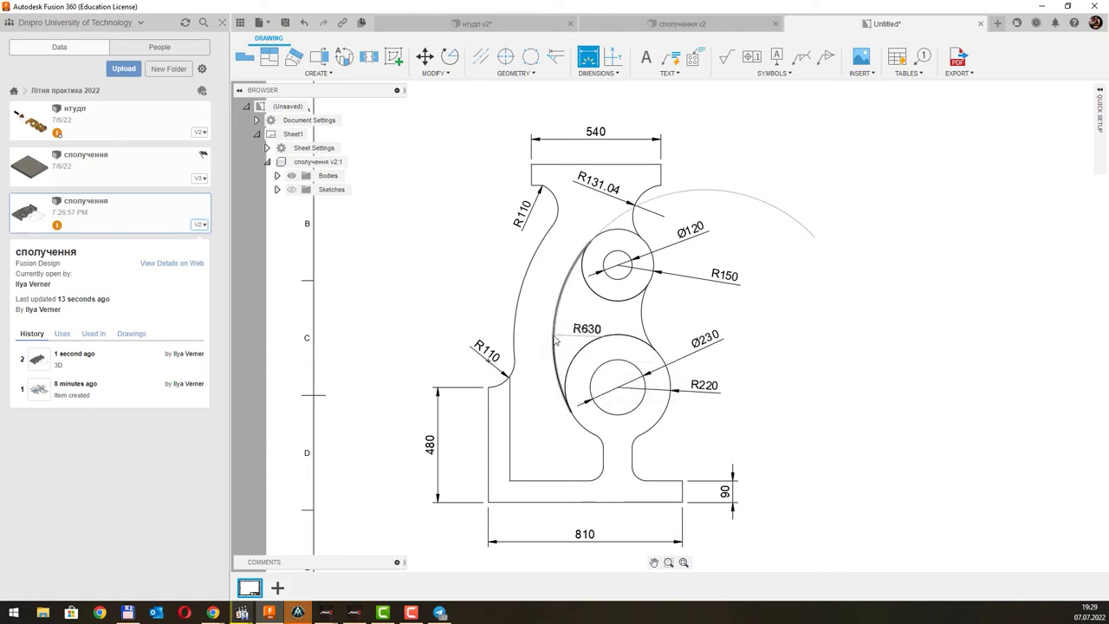
click(561, 320)
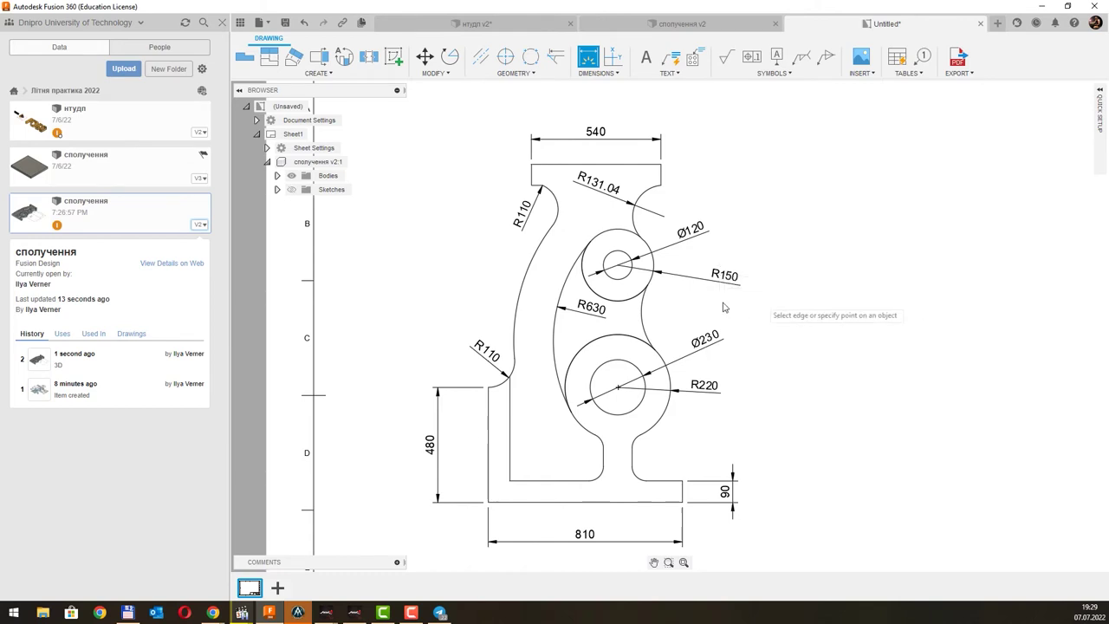
click(644, 321)
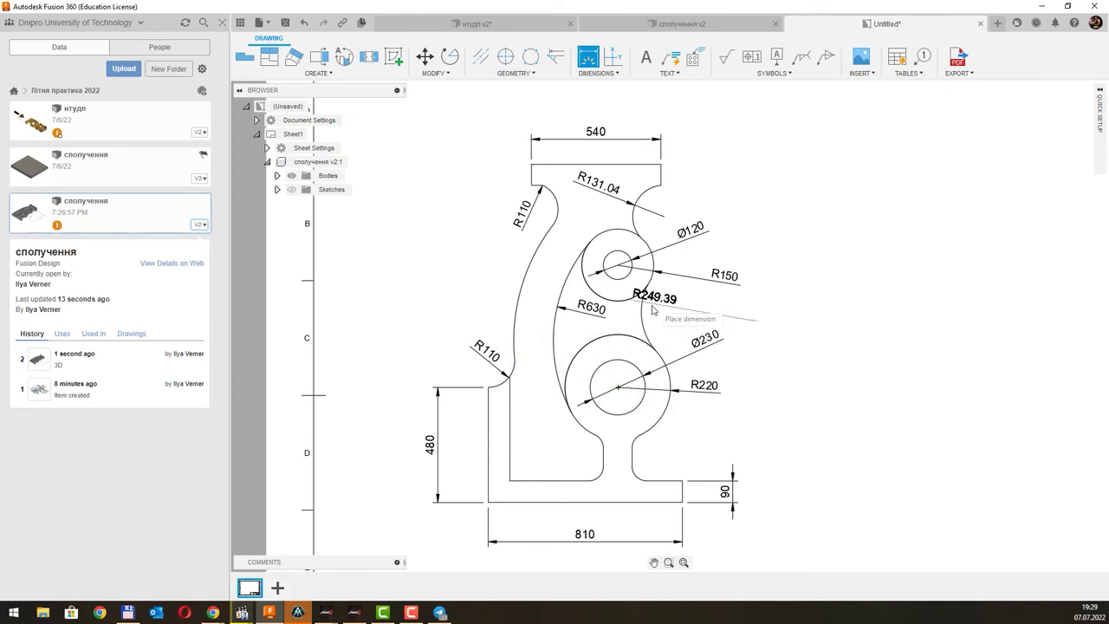
click(718, 336)
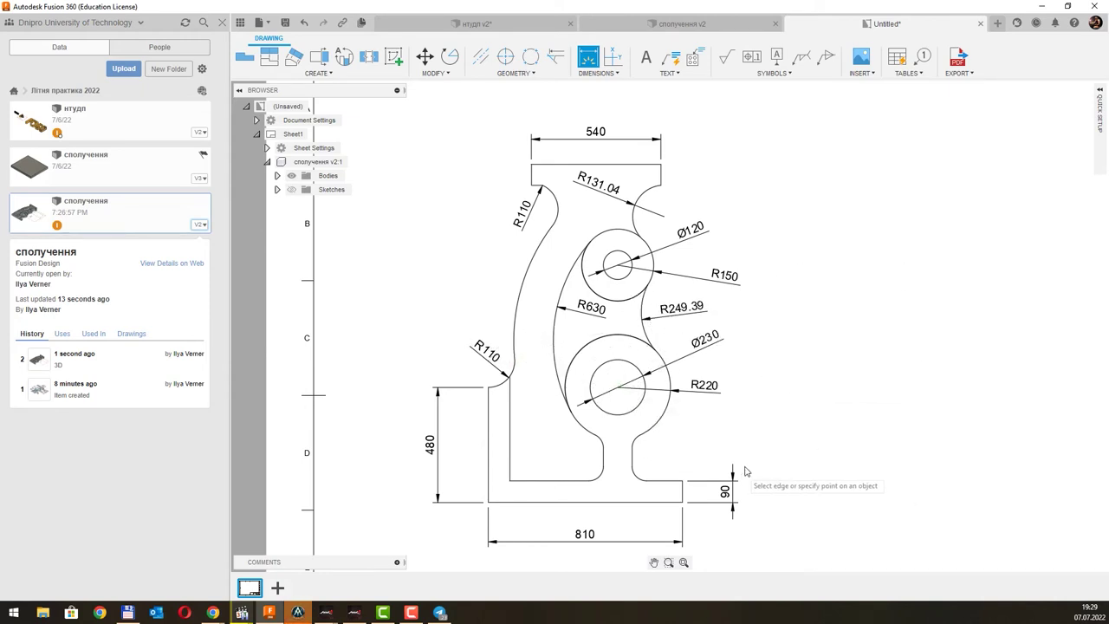
Step: Dimension the small fillet on the right leg as R60
middle_drag(737, 460, 749, 398)
click(650, 413)
click(661, 405)
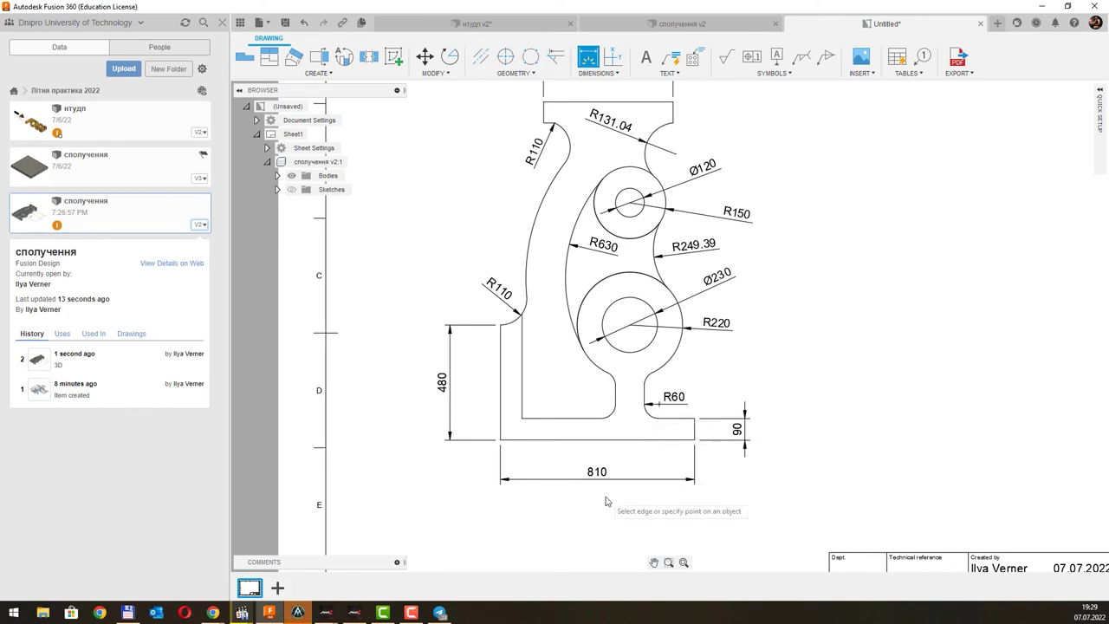
middle_drag(620, 262, 613, 286)
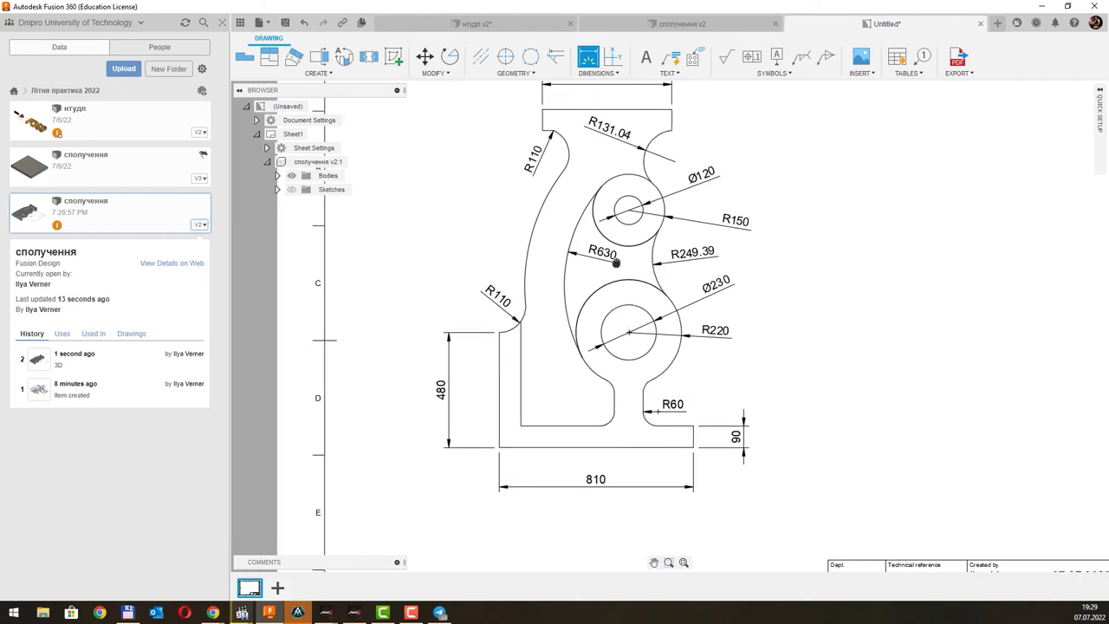
Step: Place center marks on the Ø120 and Ø230 holes
click(506, 58)
click(624, 198)
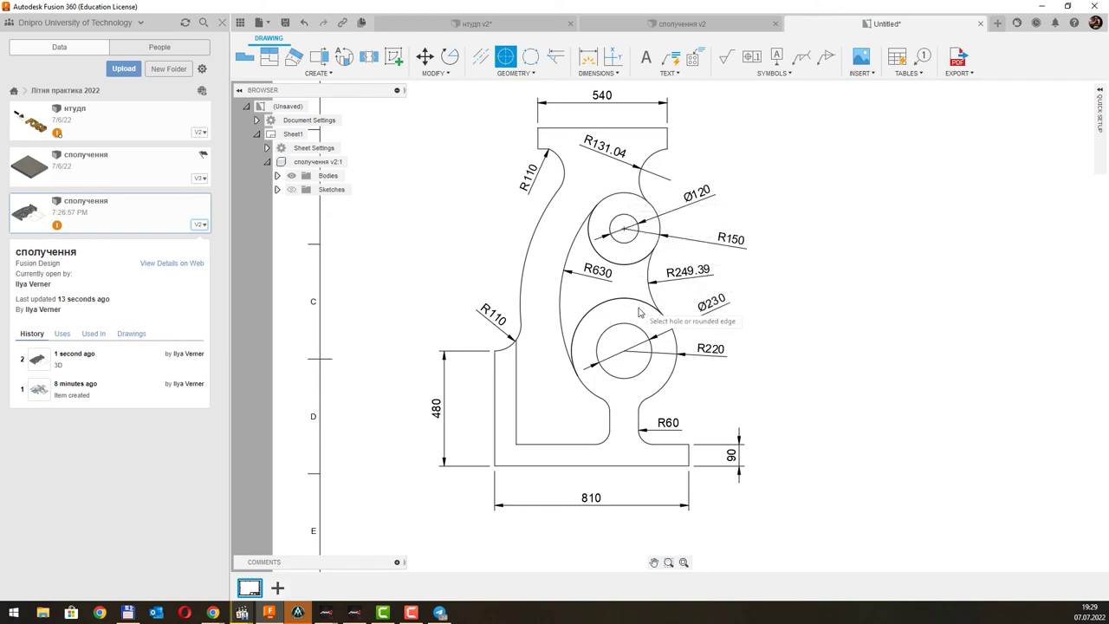
click(648, 336)
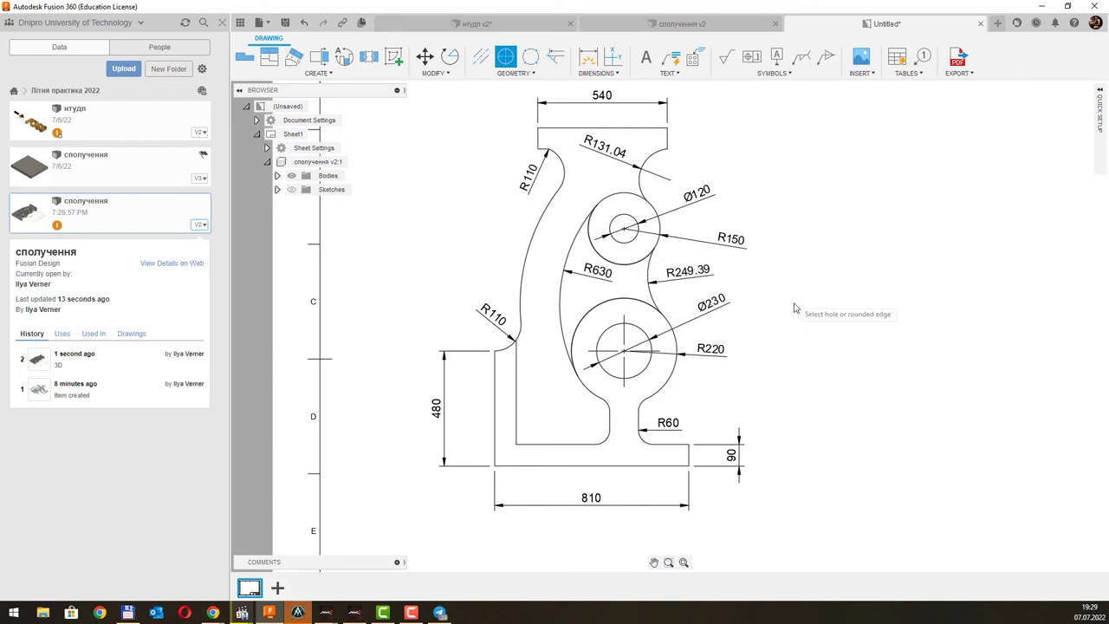
scroll(725, 280, down, 2)
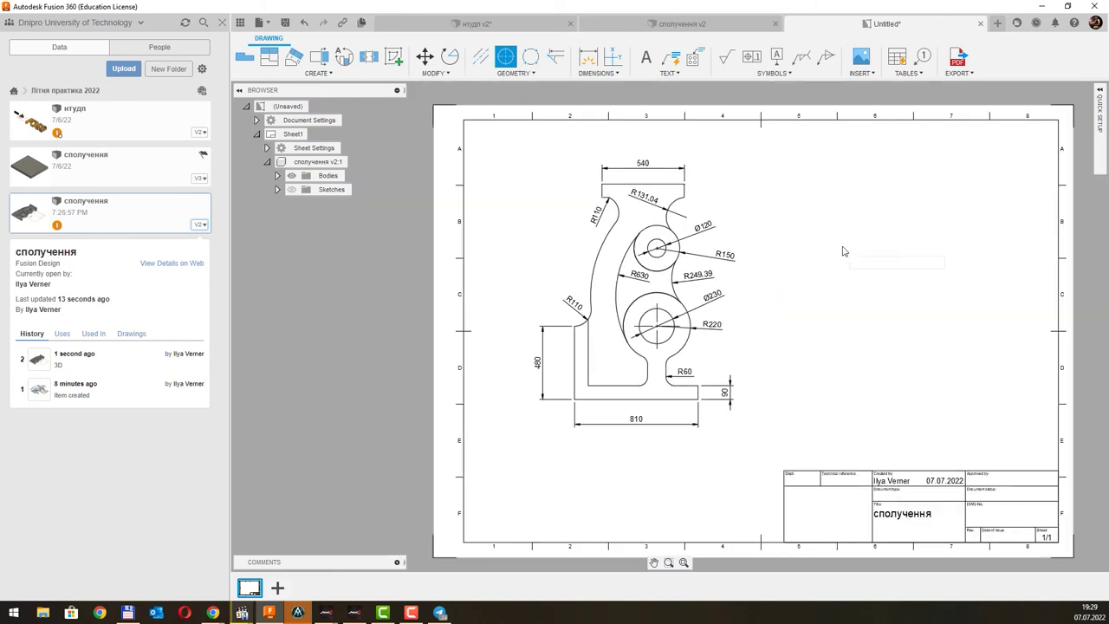
Step: Add vertical linear dimensions 480 to the lower hole centre and 510 between hole centres
middle_drag(842, 248, 757, 255)
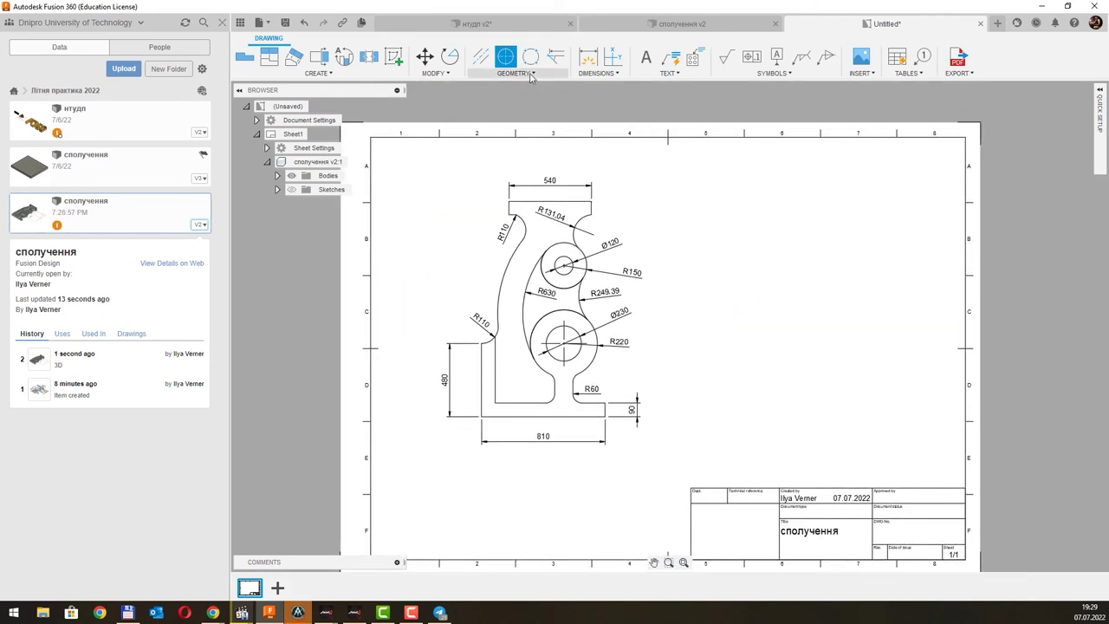
click(594, 76)
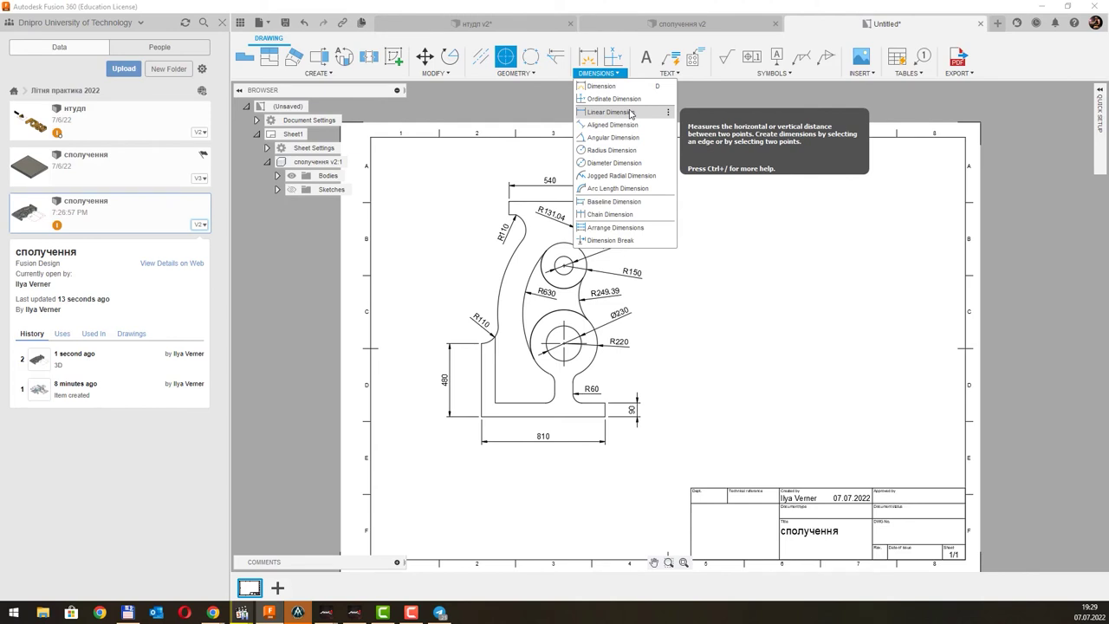
click(630, 113)
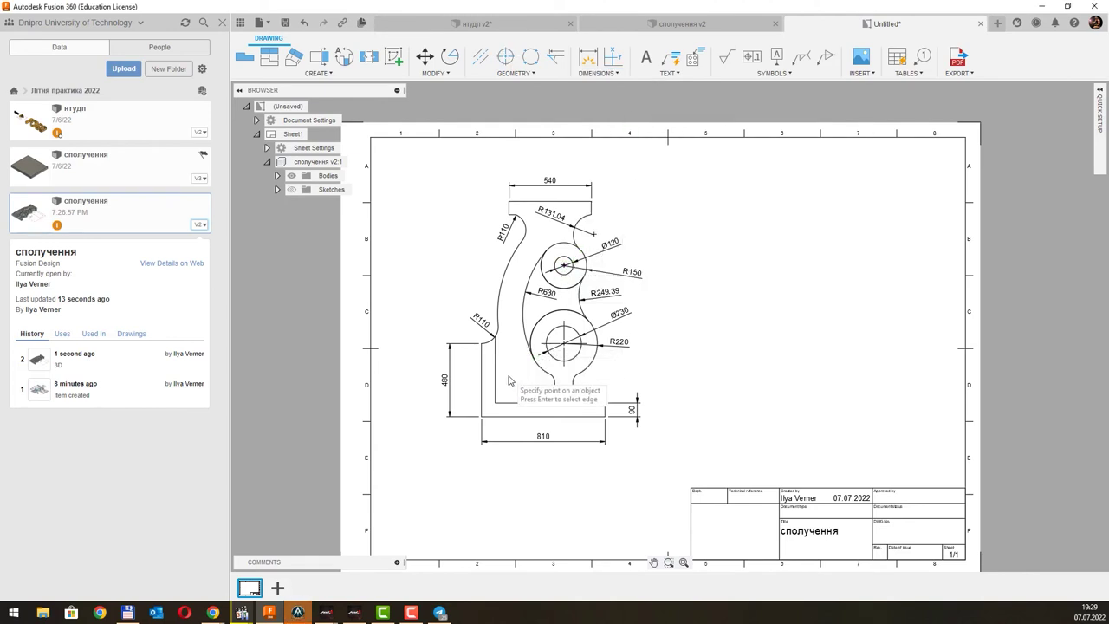
click(605, 415)
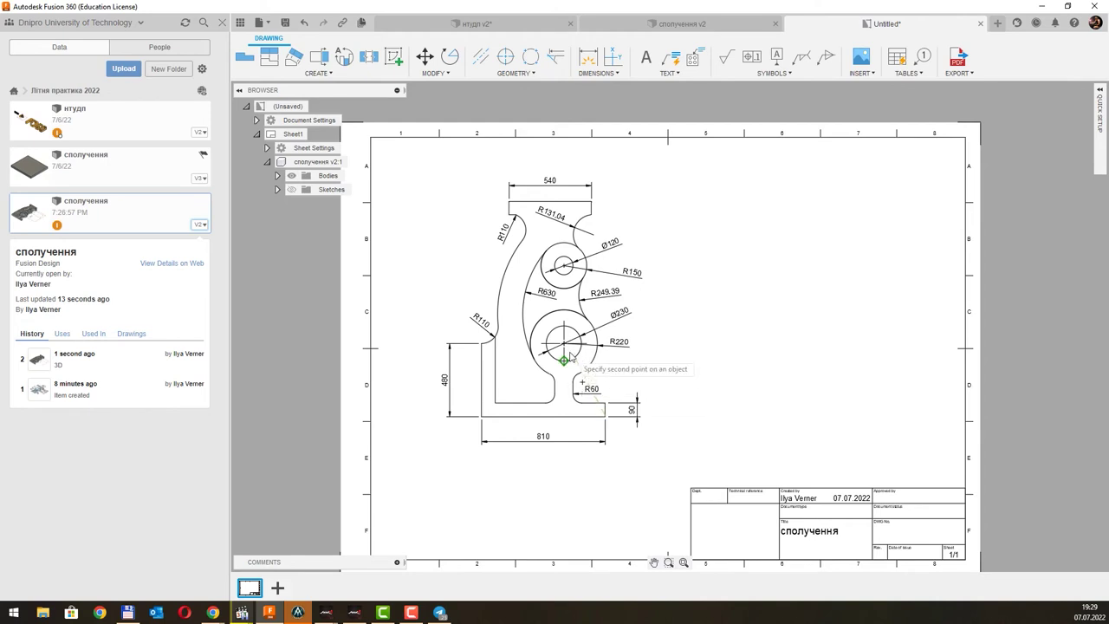
click(564, 344)
click(726, 368)
click(564, 344)
click(563, 265)
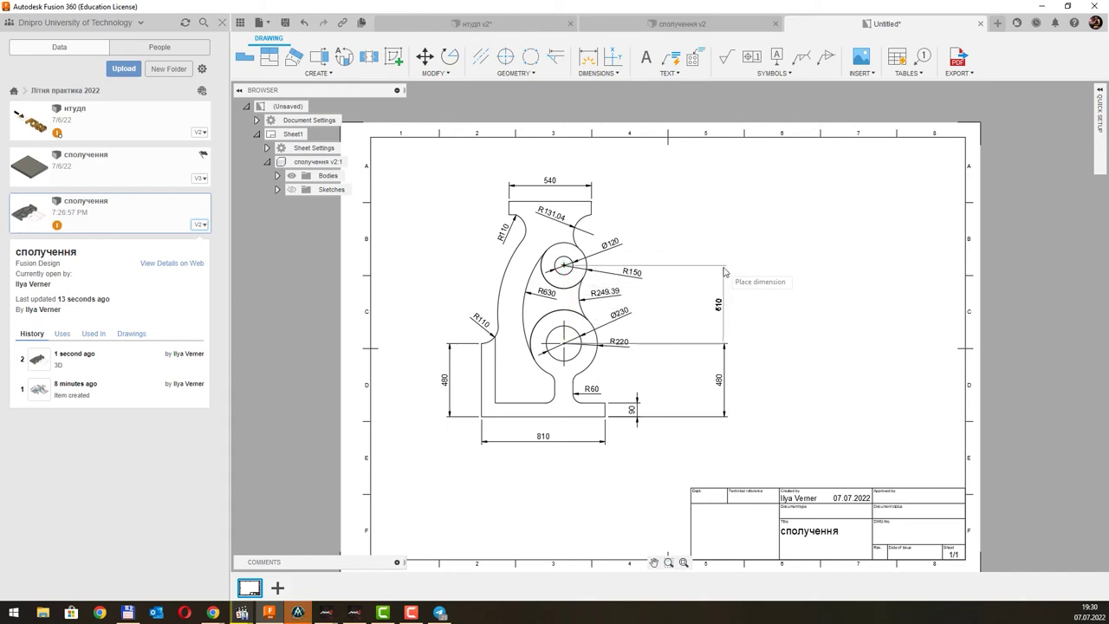
click(724, 271)
Step: Add the 420 dimension from the upper hole to the top edge and a 540 bottom dimension
click(572, 265)
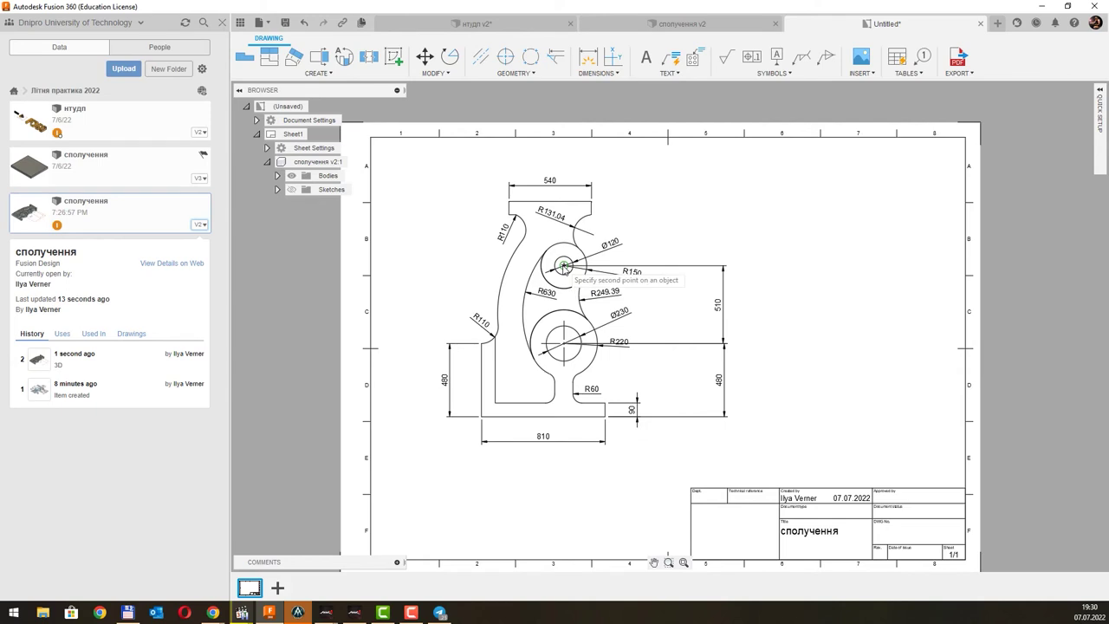
click(592, 202)
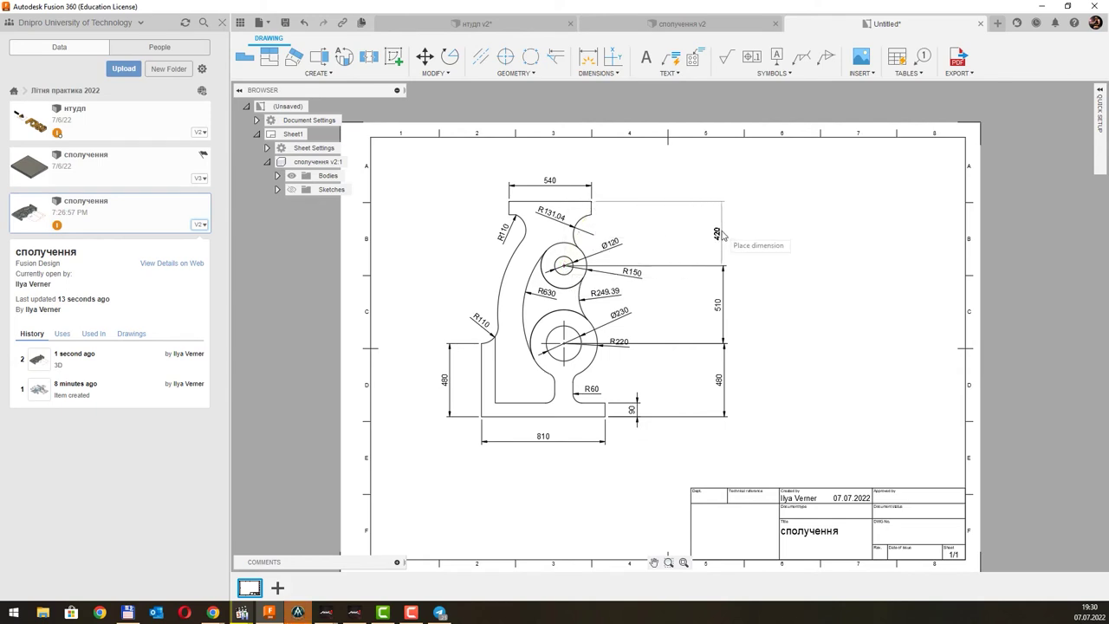
click(725, 235)
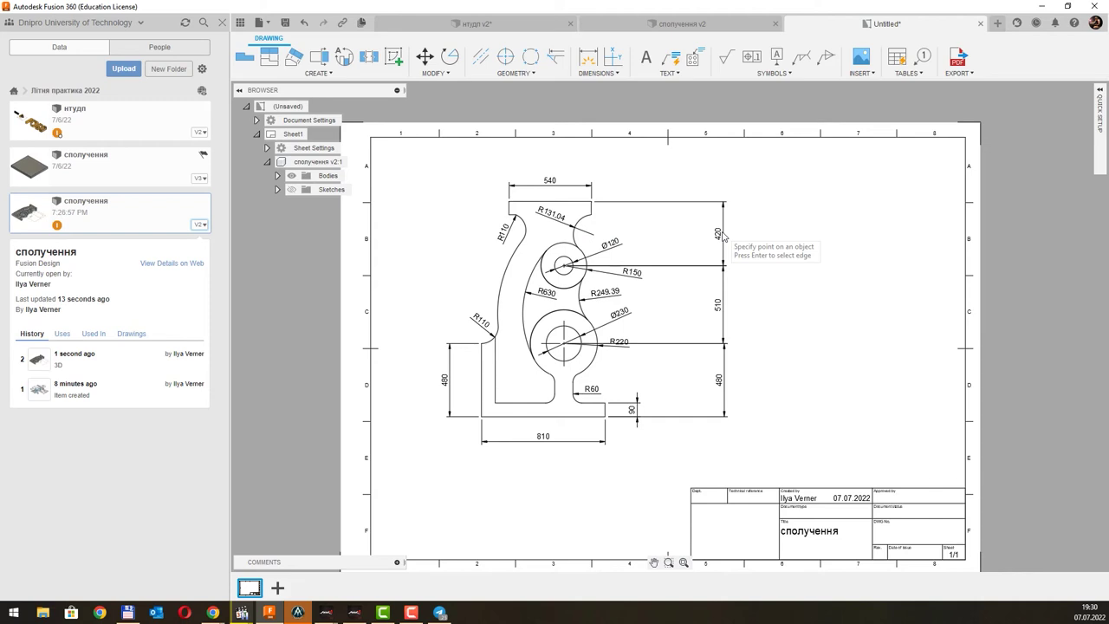
click(483, 416)
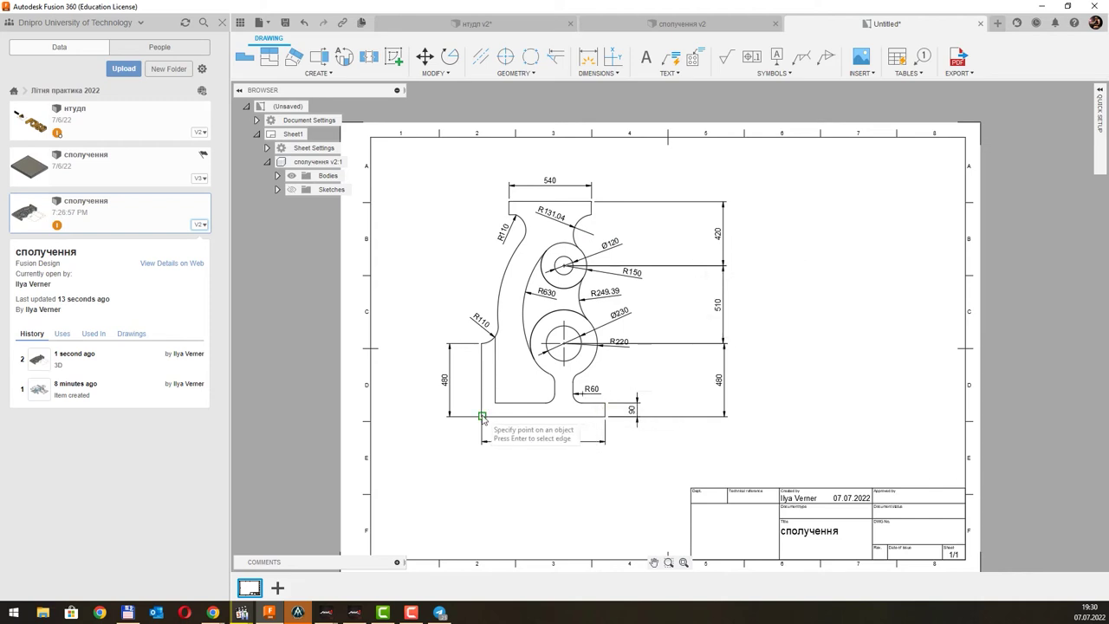
click(559, 350)
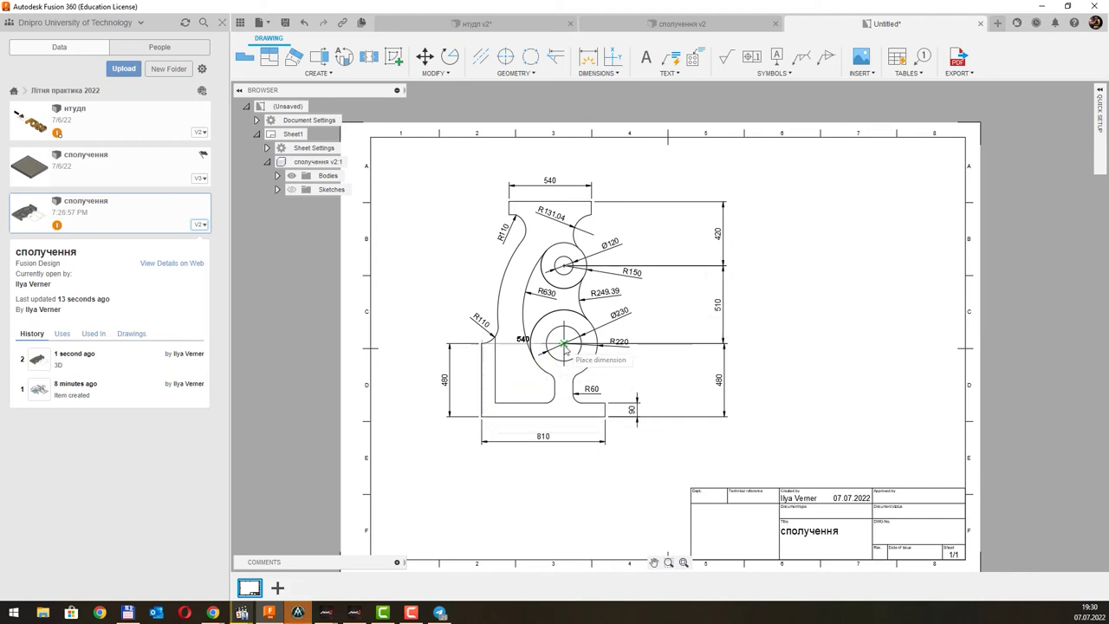
click(543, 438)
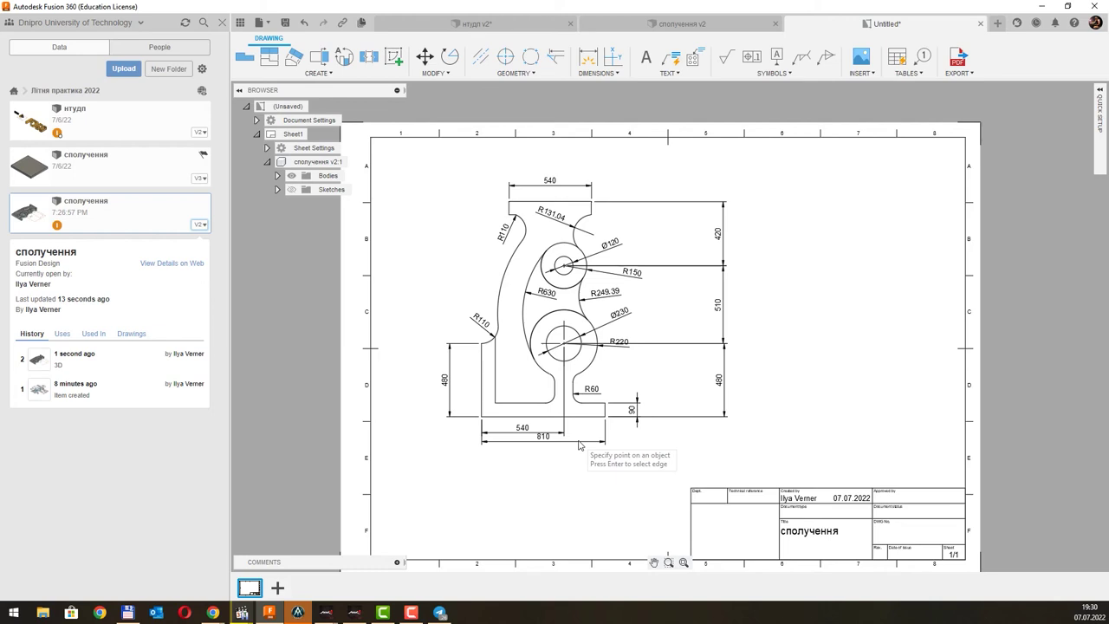
Step: End the linear dimension command and move the 810 dimension further below the part
right_click(536, 443)
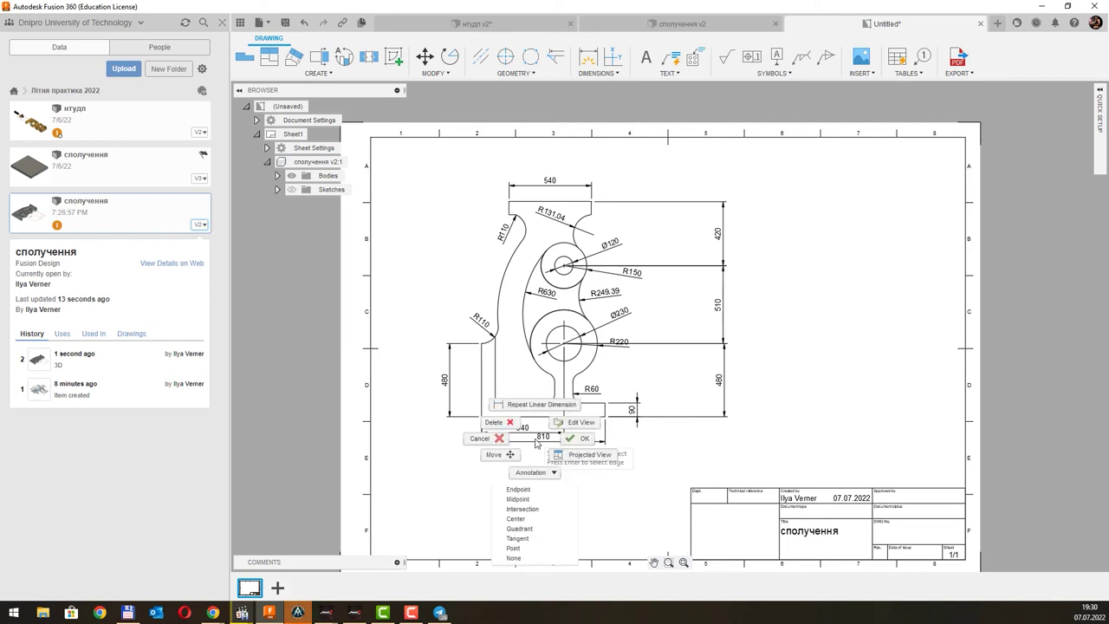
click(579, 438)
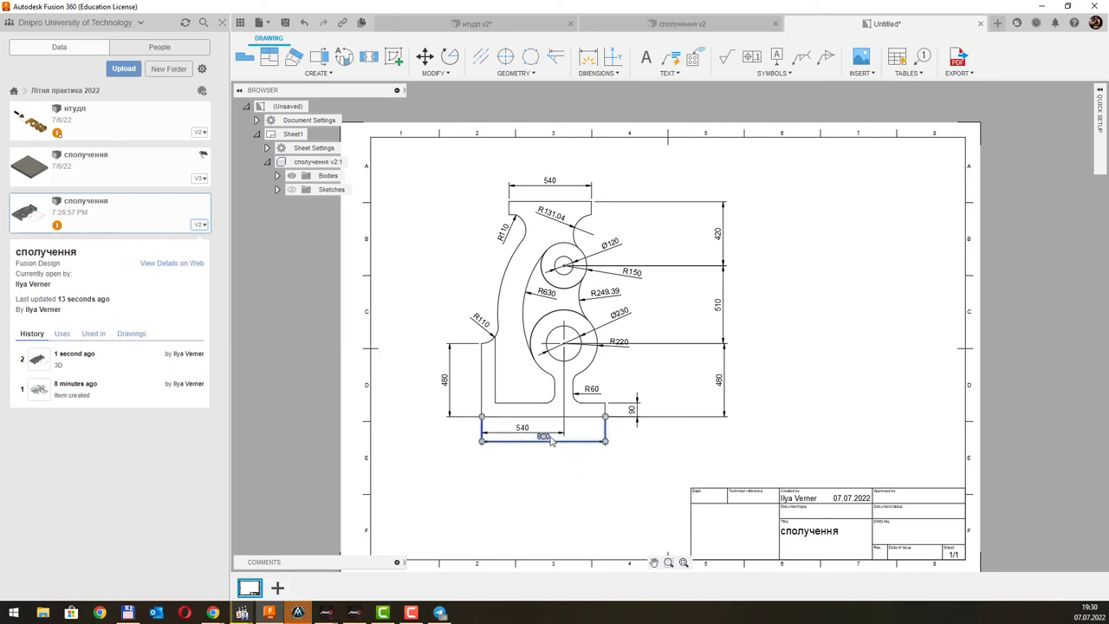
drag(551, 440, 546, 450)
click(674, 449)
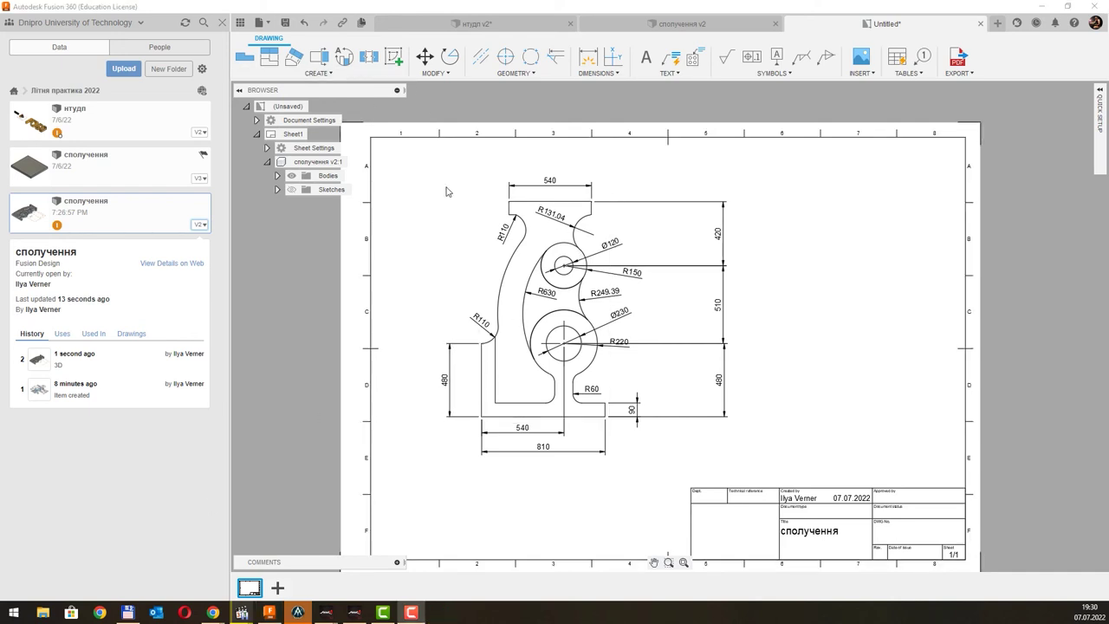
Step: Add a 360 dimension from the Ø120 hole centre to the top-left corner, with 540 stacked above
click(524, 75)
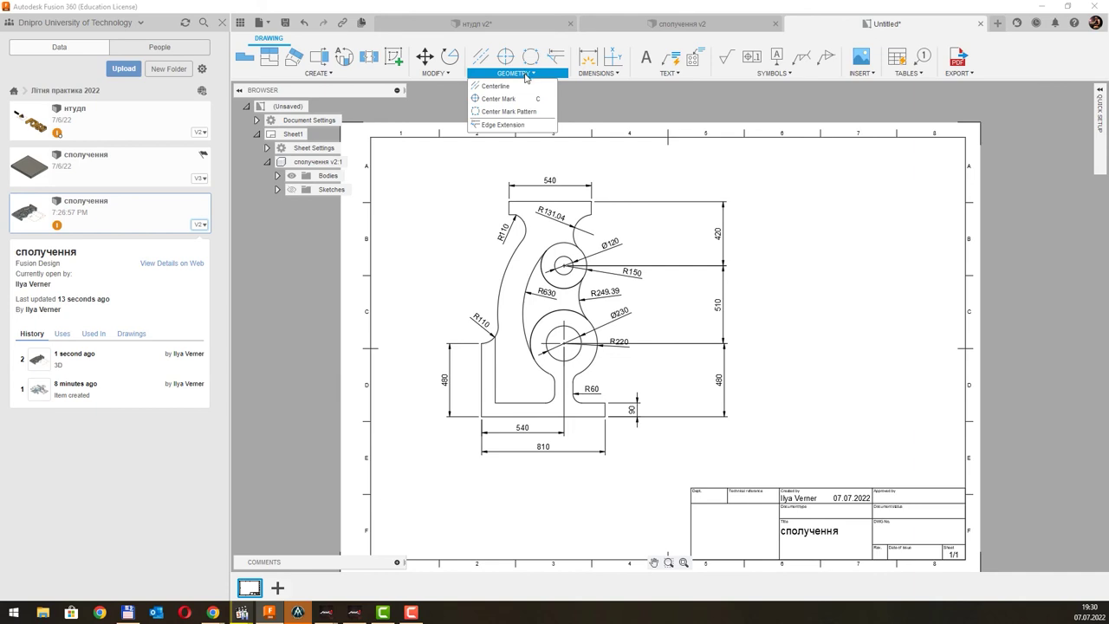
click(600, 73)
click(603, 99)
click(563, 259)
click(509, 201)
click(537, 169)
mouse_move(550, 184)
mouse_down()
mouse_move(549, 151)
mouse_move(537, 183)
mouse_up()
click(638, 176)
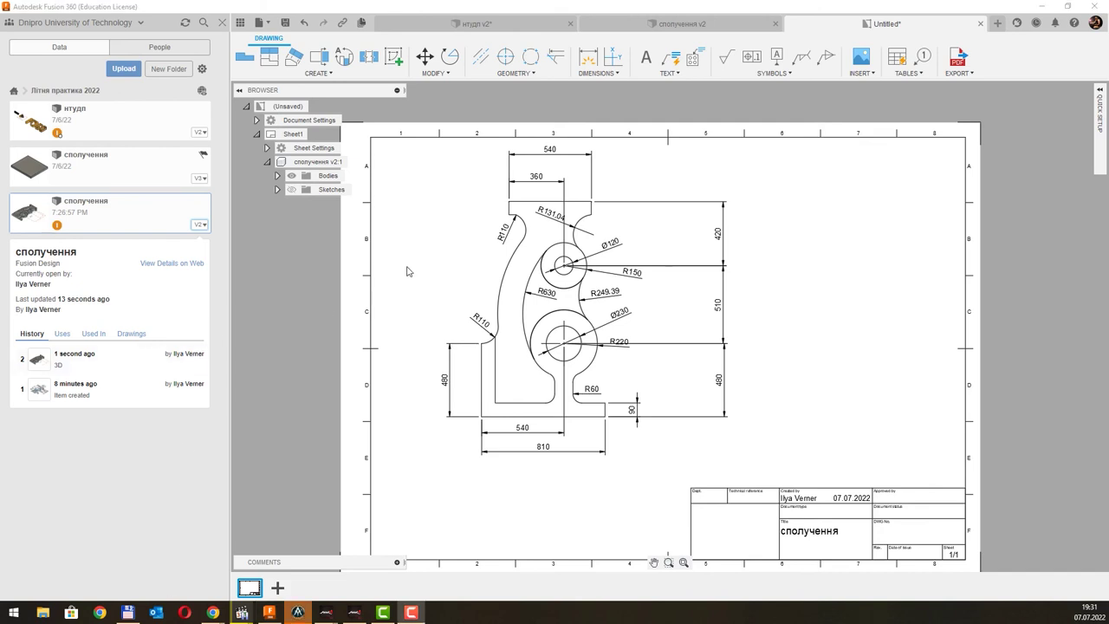
Step: Add the 120 dimension at the base notch, then save the drawing
click(588, 56)
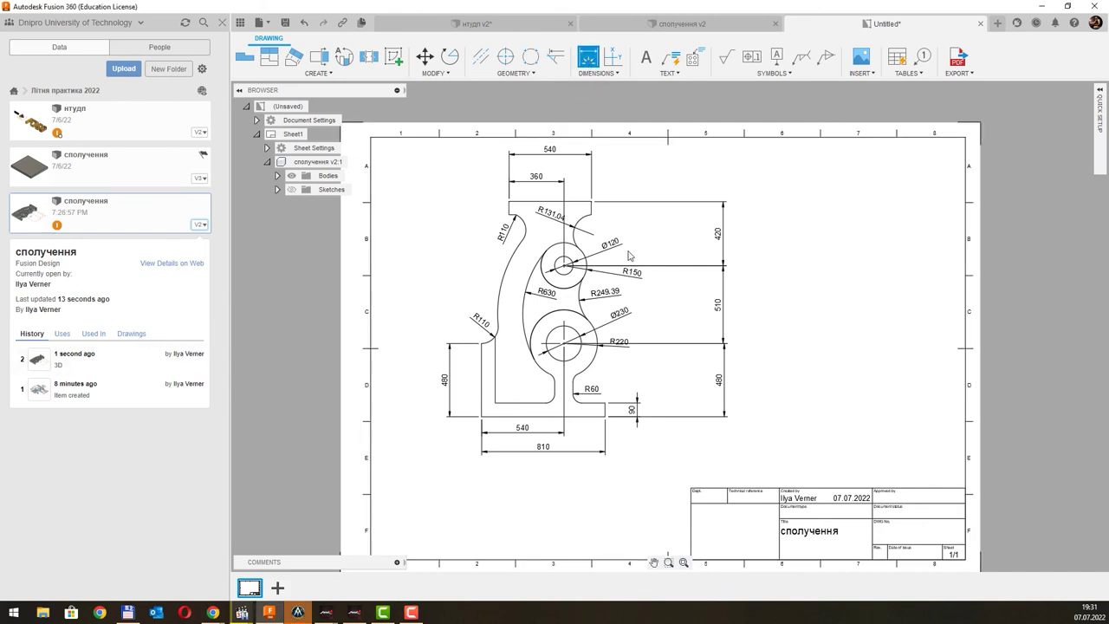
click(555, 380)
click(574, 381)
click(567, 405)
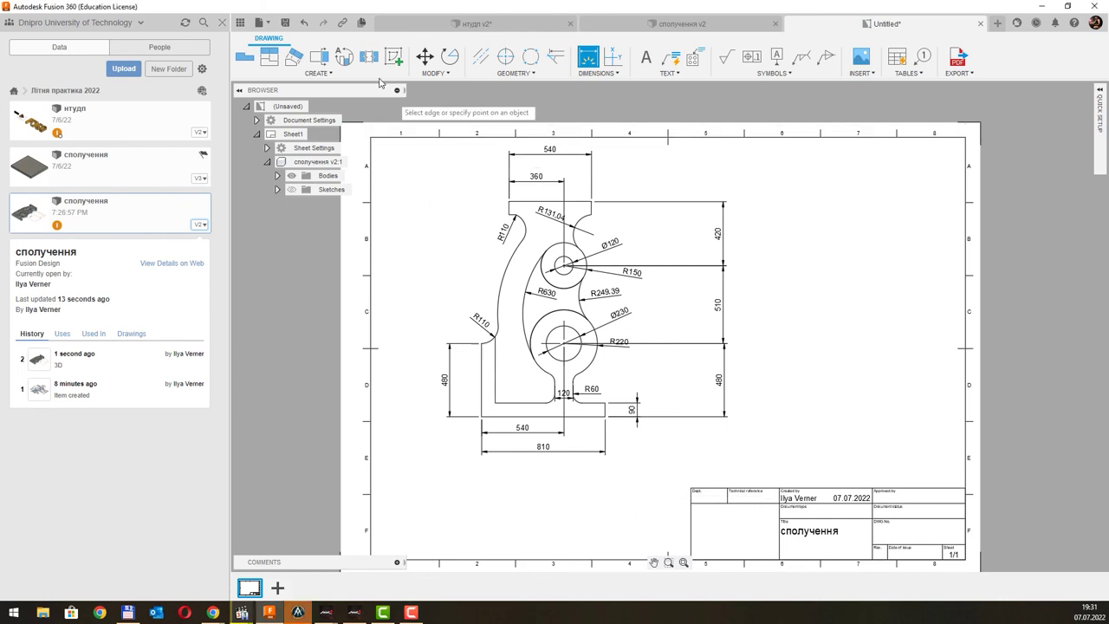
click(285, 23)
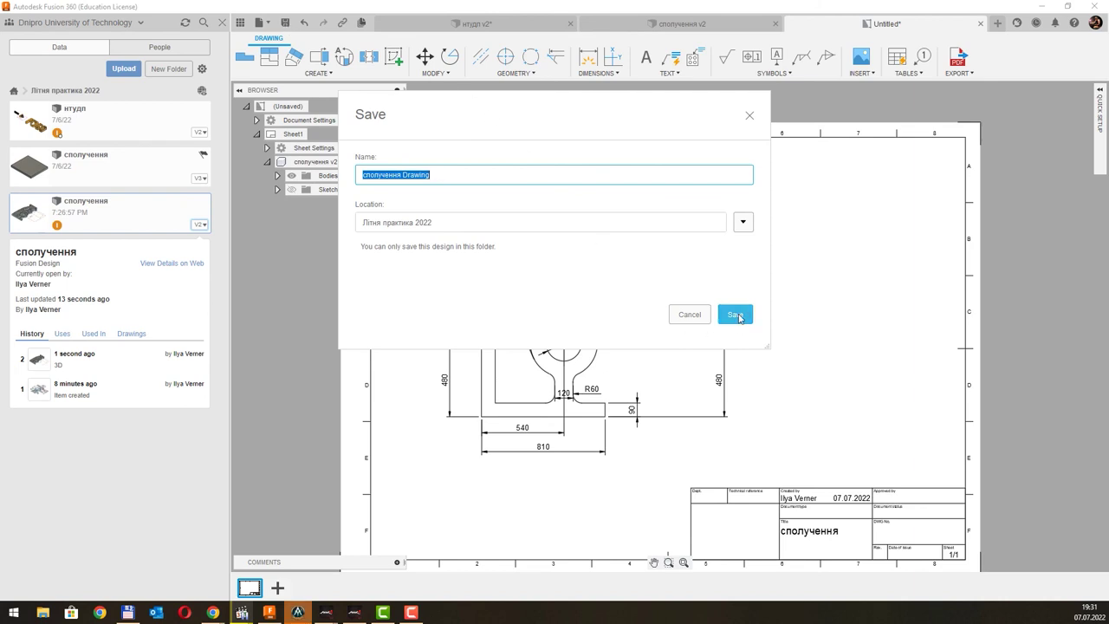
Step: Confirm saving the drawing as 'сполучення Drawing' in Літня практика 2022
click(736, 315)
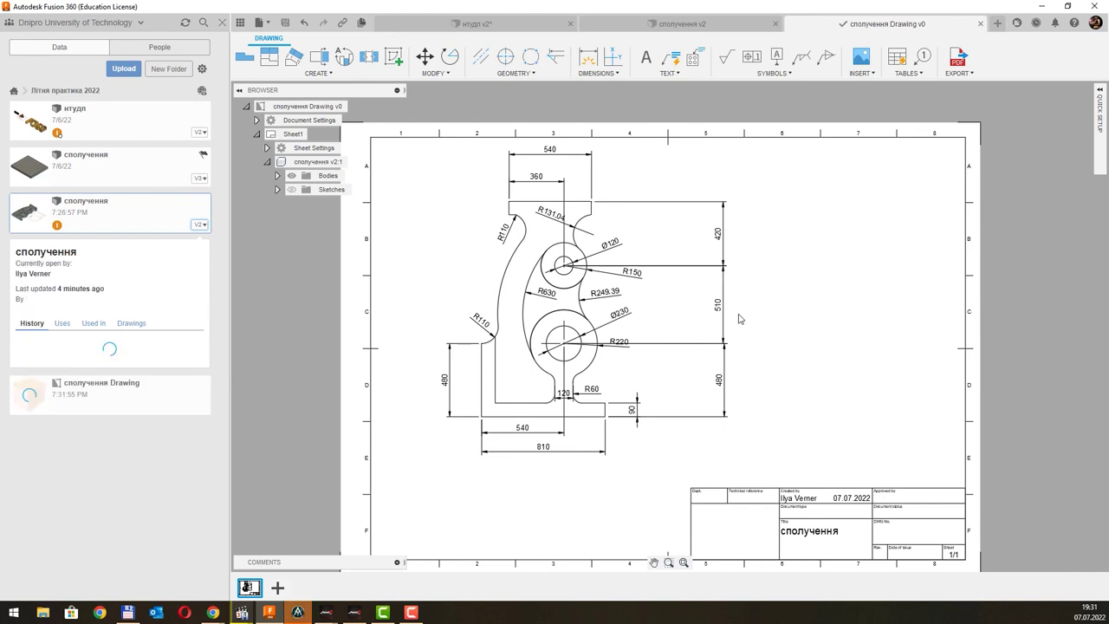